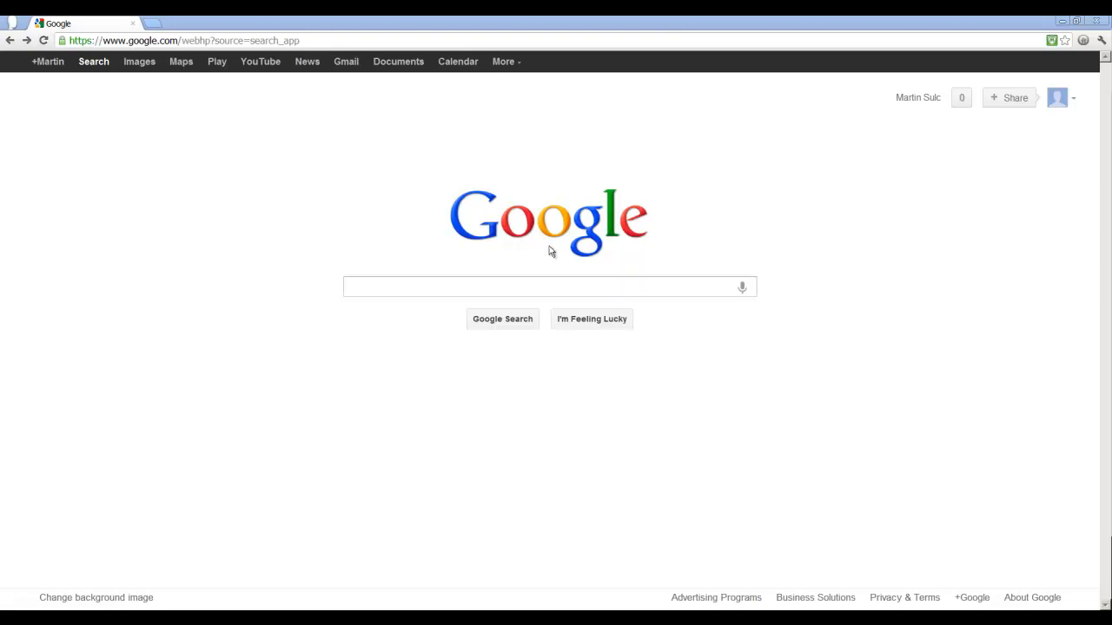
- Open Docs from Google's full list of products
click(506, 66)
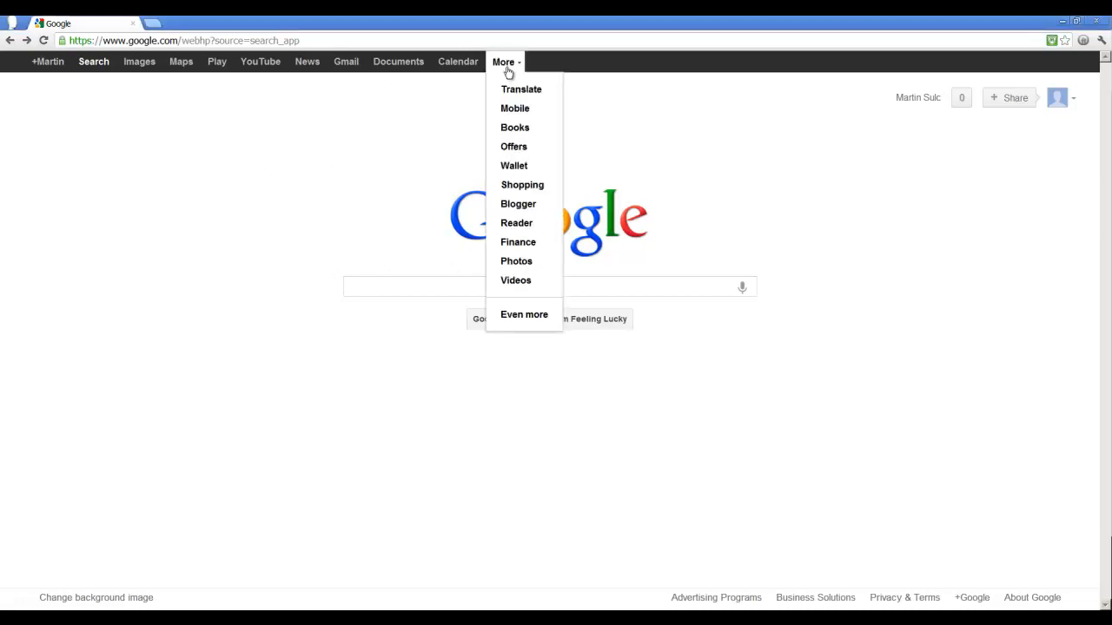
click(526, 317)
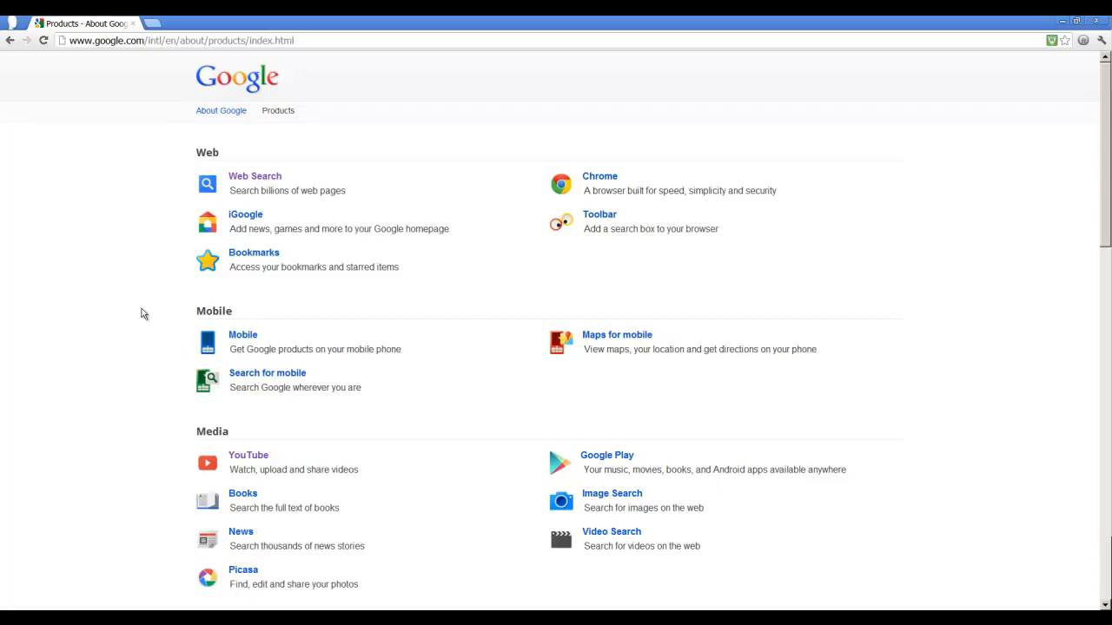
scroll(144, 314, down, 3)
scroll(143, 315, down, 4)
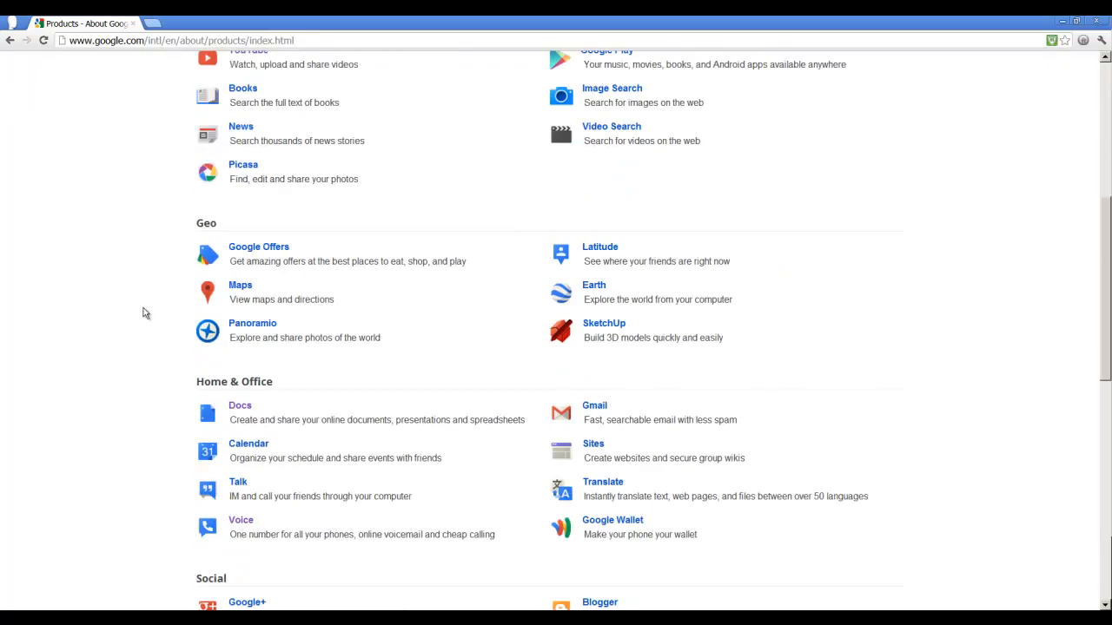
click(247, 408)
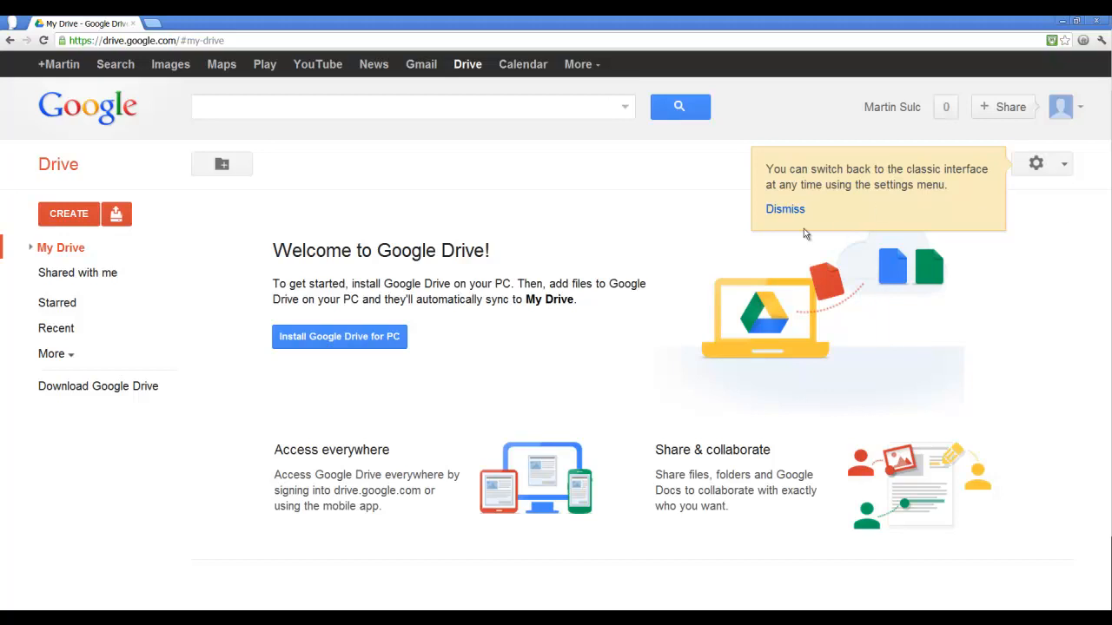
- Dismiss the classic-interface notice and create a new form in Drive
click(779, 212)
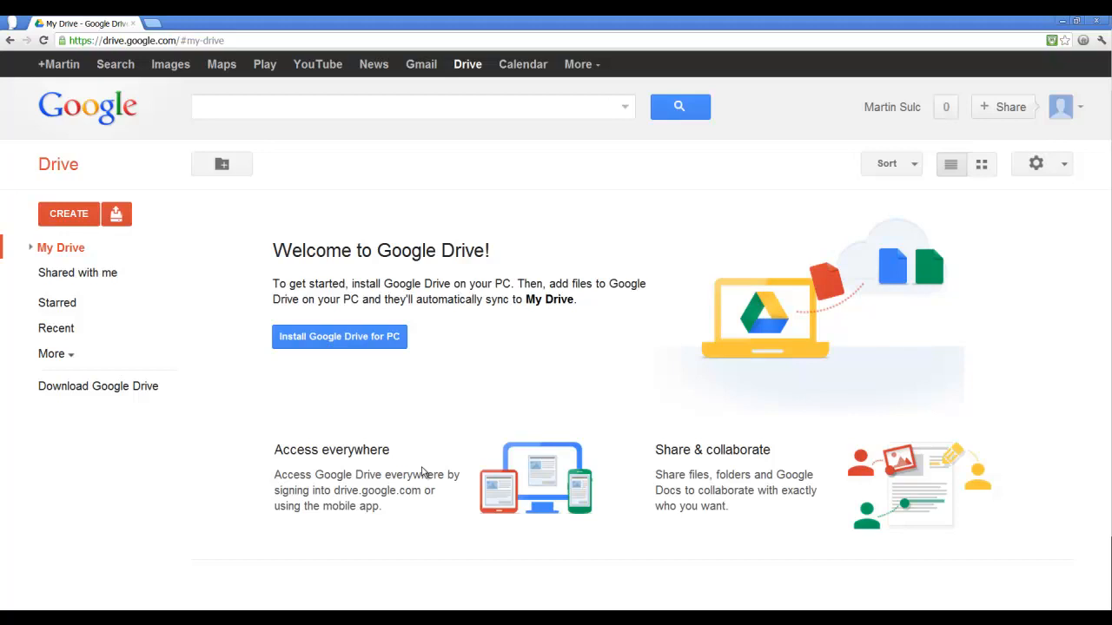
click(90, 220)
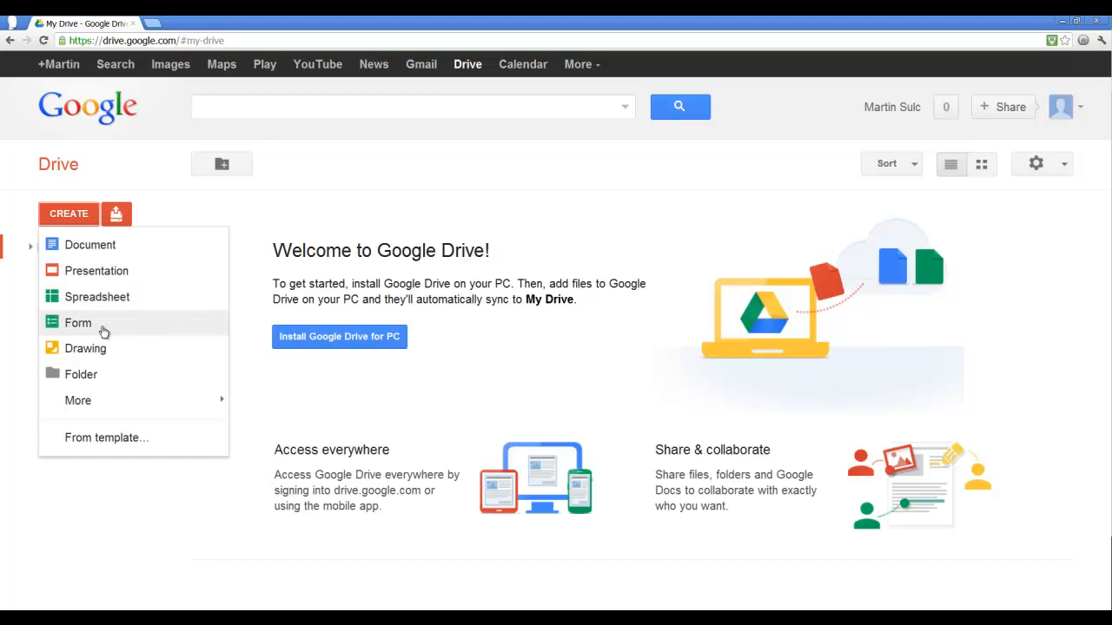
click(77, 323)
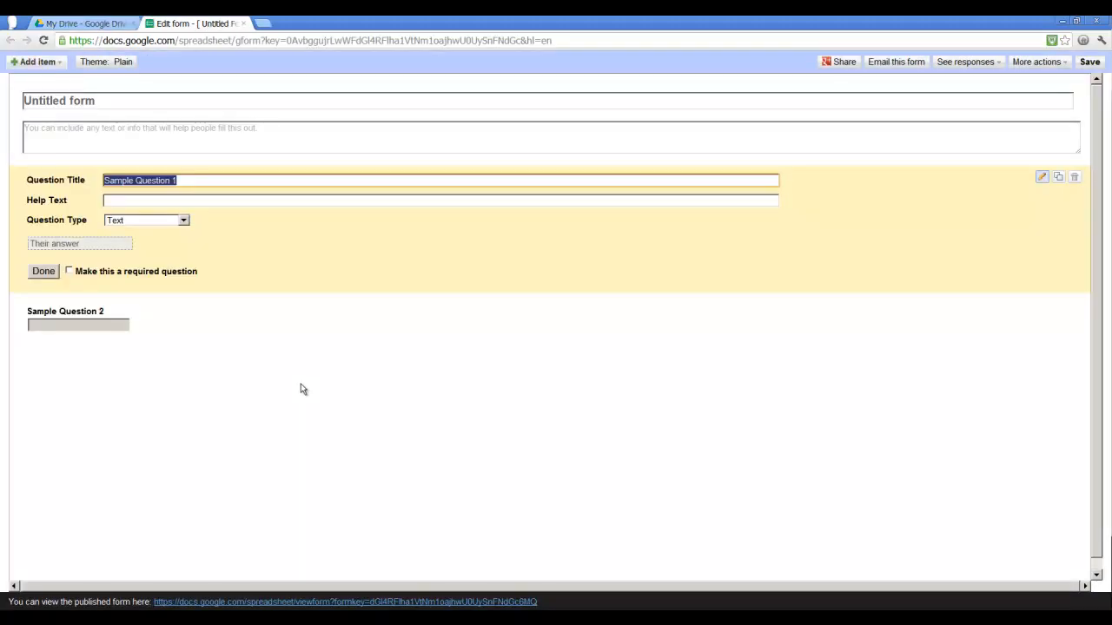
- Rename the form title to Complete for more info
click(129, 104)
drag(130, 104, 5, 125)
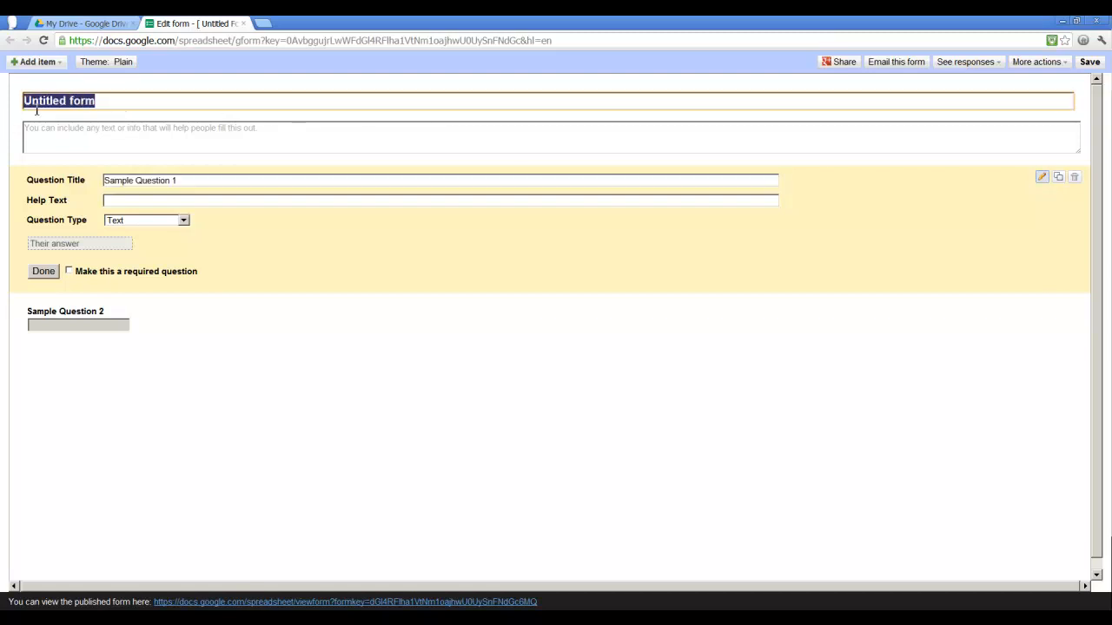
text(Compl)
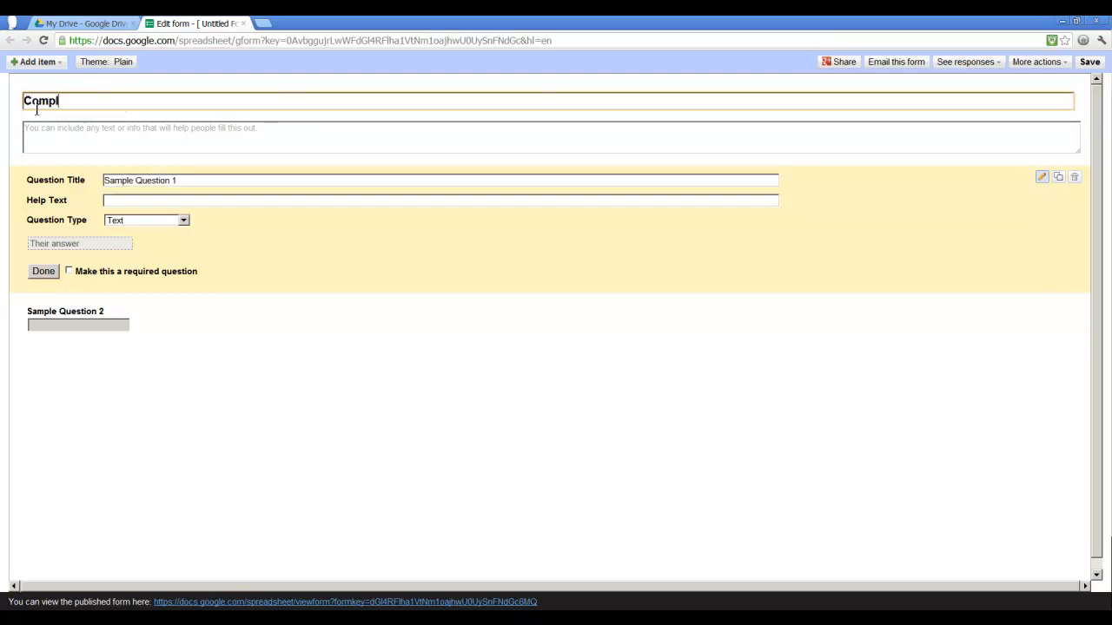
text(ete for more info)
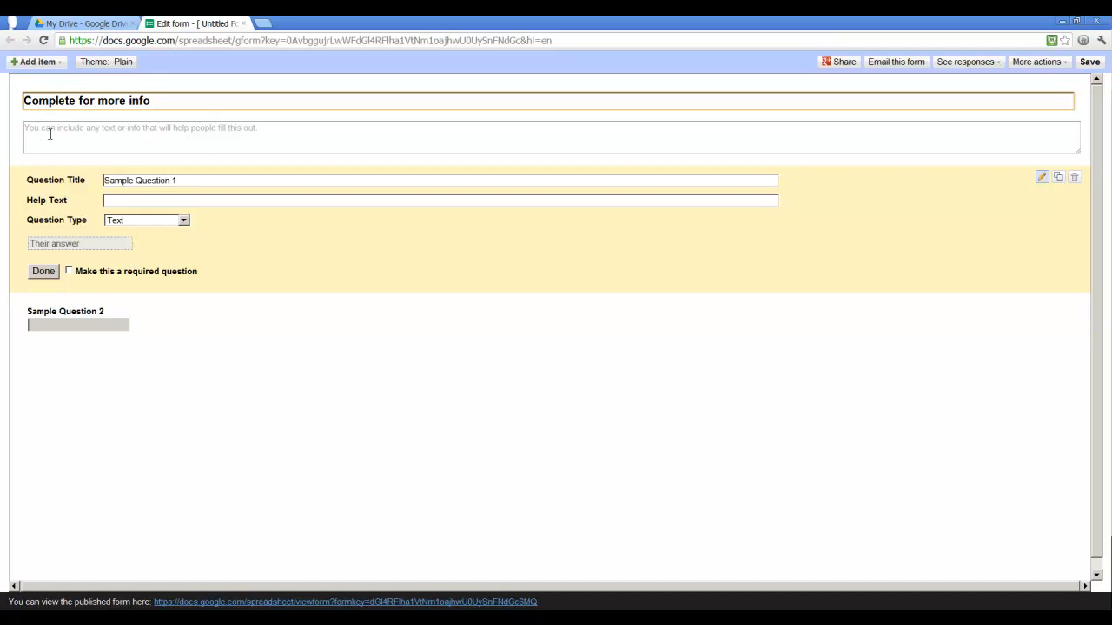
- Retitle the first sample question as Name
click(258, 132)
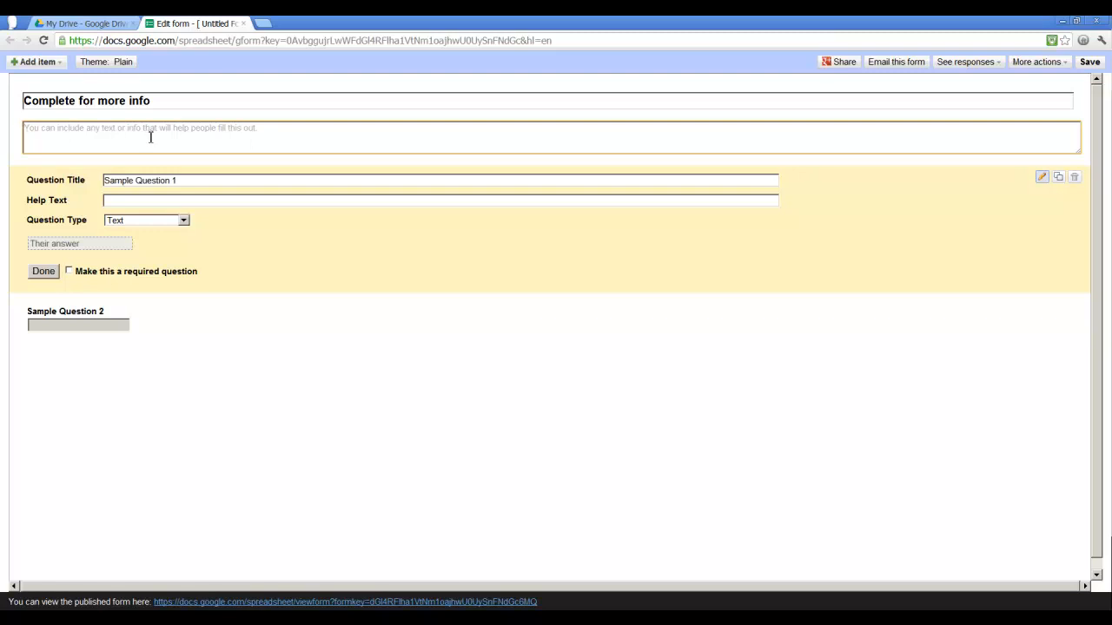
click(206, 181)
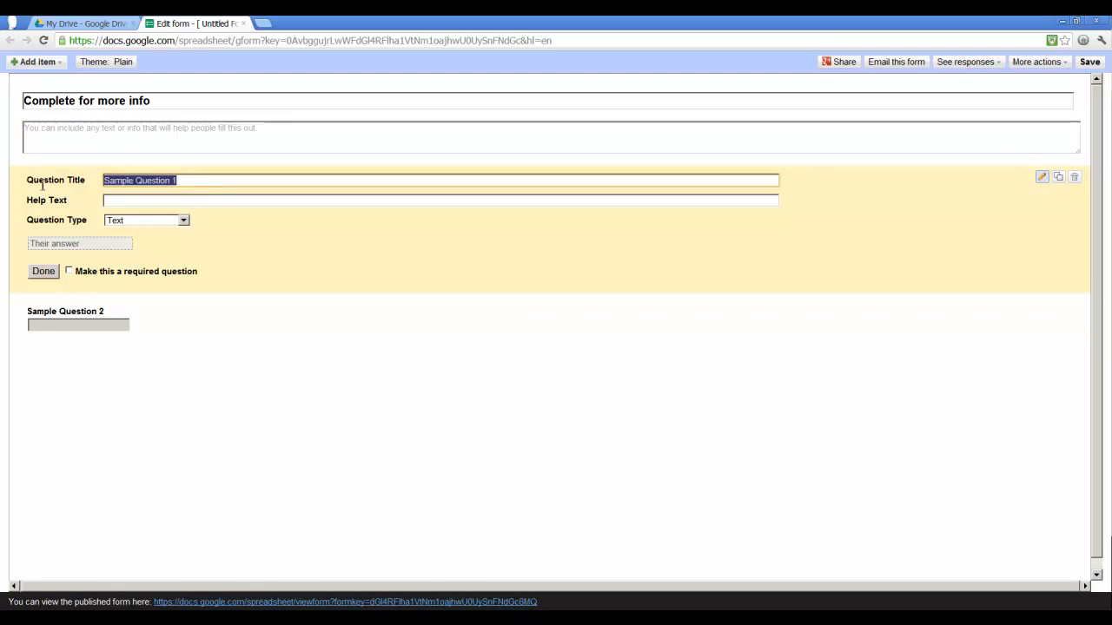
text(Name)
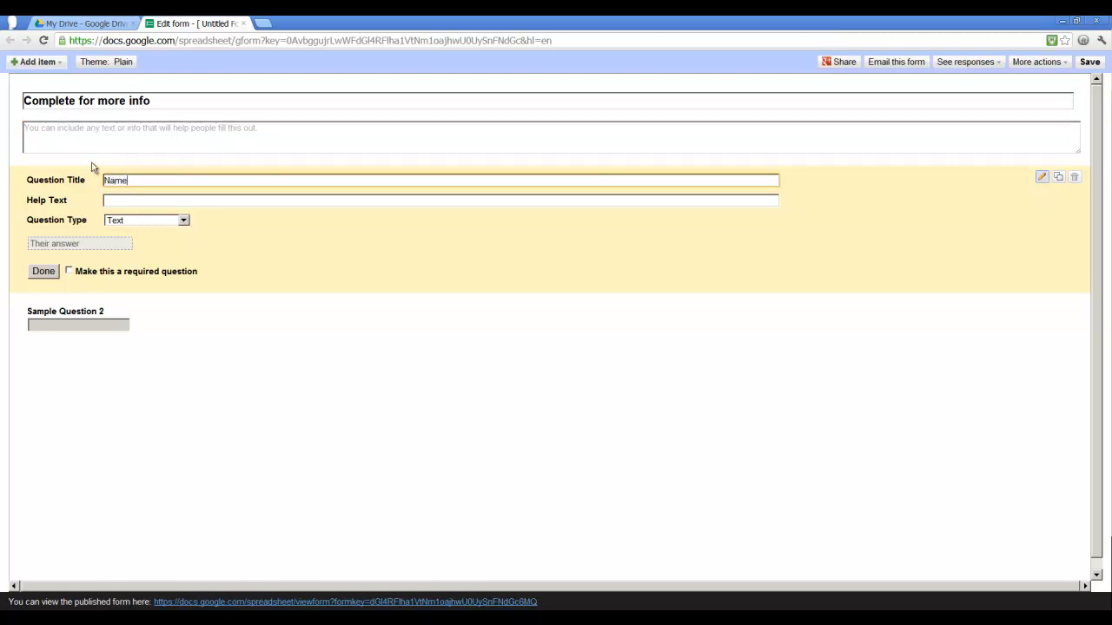
- Keep the Name question's type as Text, make it a required question, and finish editing it
click(185, 223)
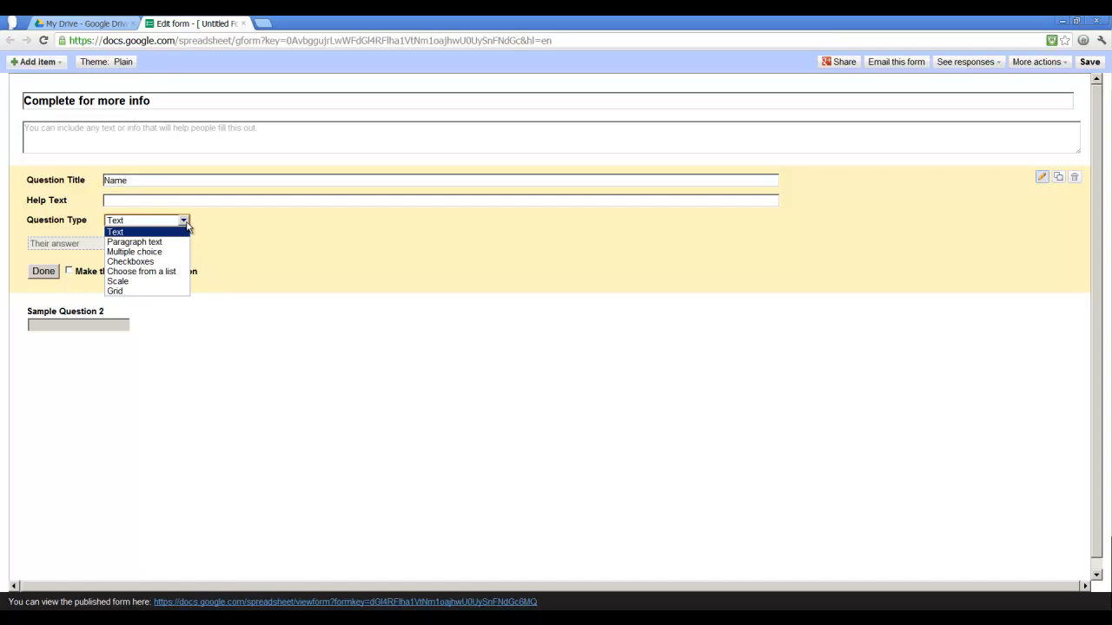
click(184, 221)
click(184, 222)
click(186, 223)
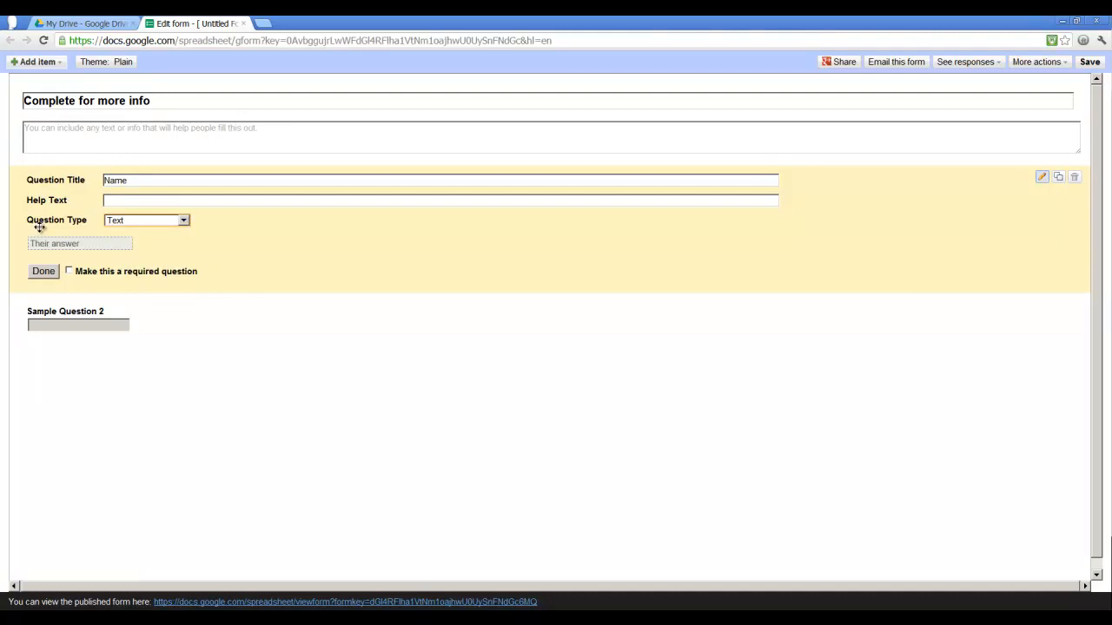
click(69, 272)
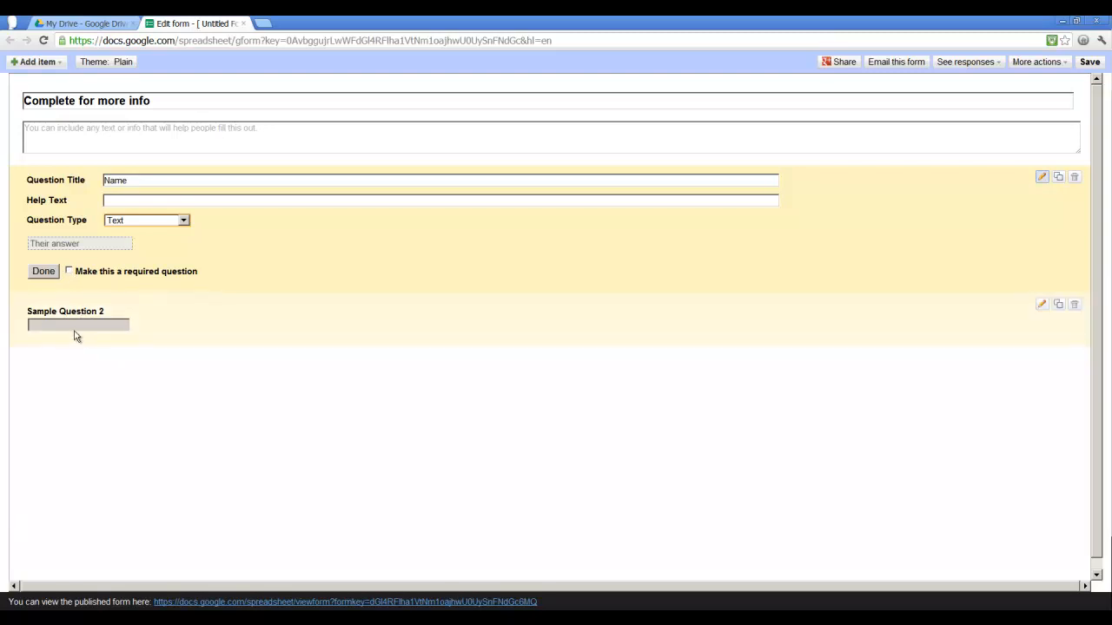
click(69, 272)
click(43, 271)
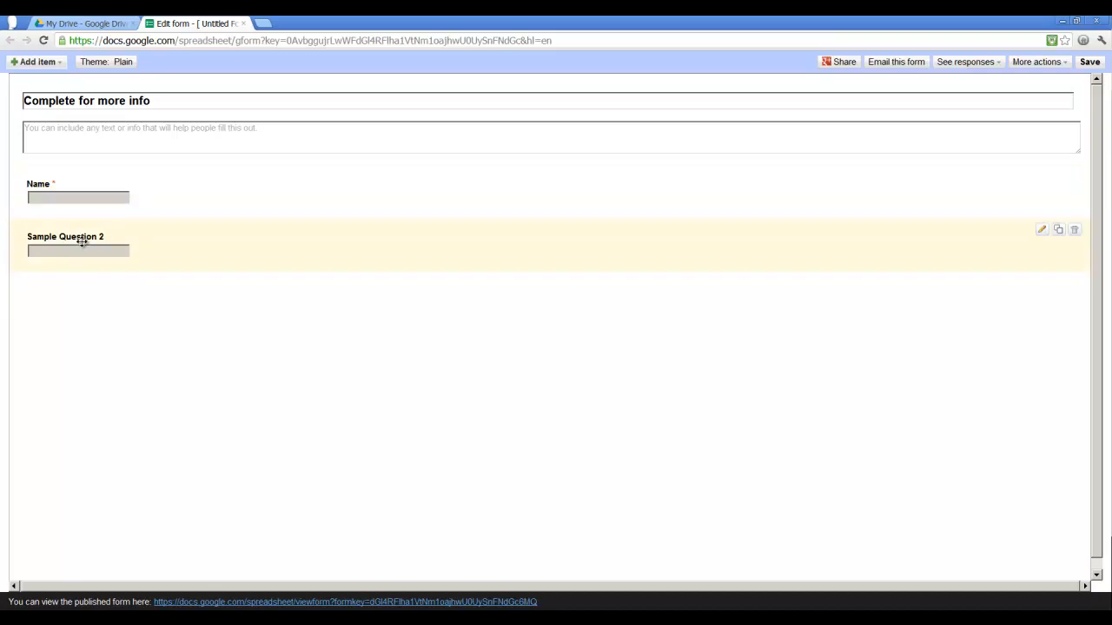
- Edit the second sample question and retitle it Email Address
click(1045, 234)
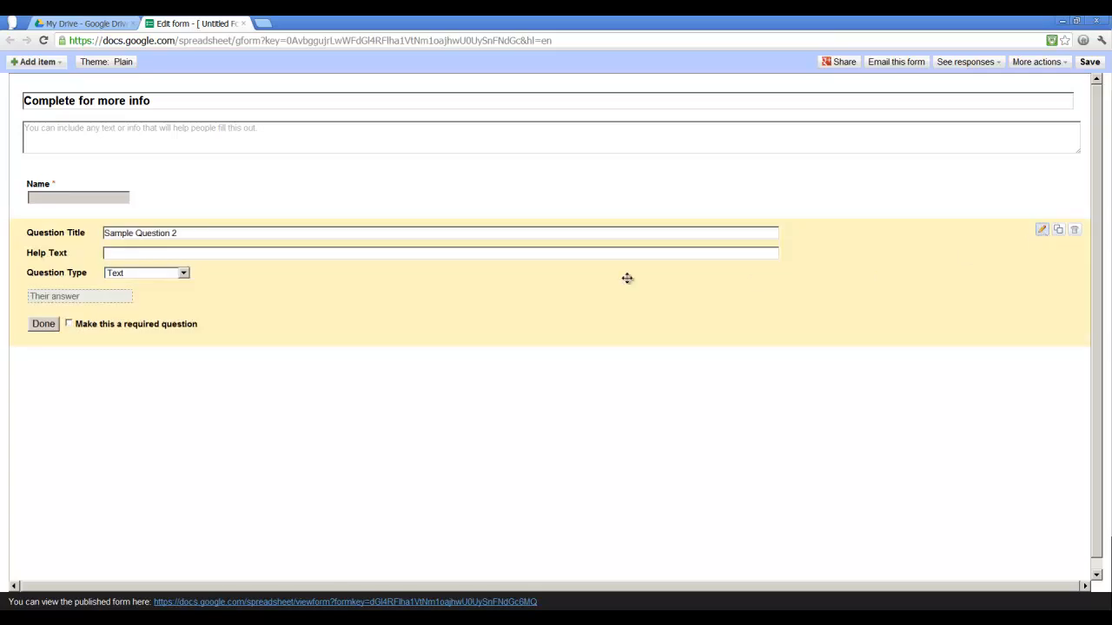
triple_click(419, 235)
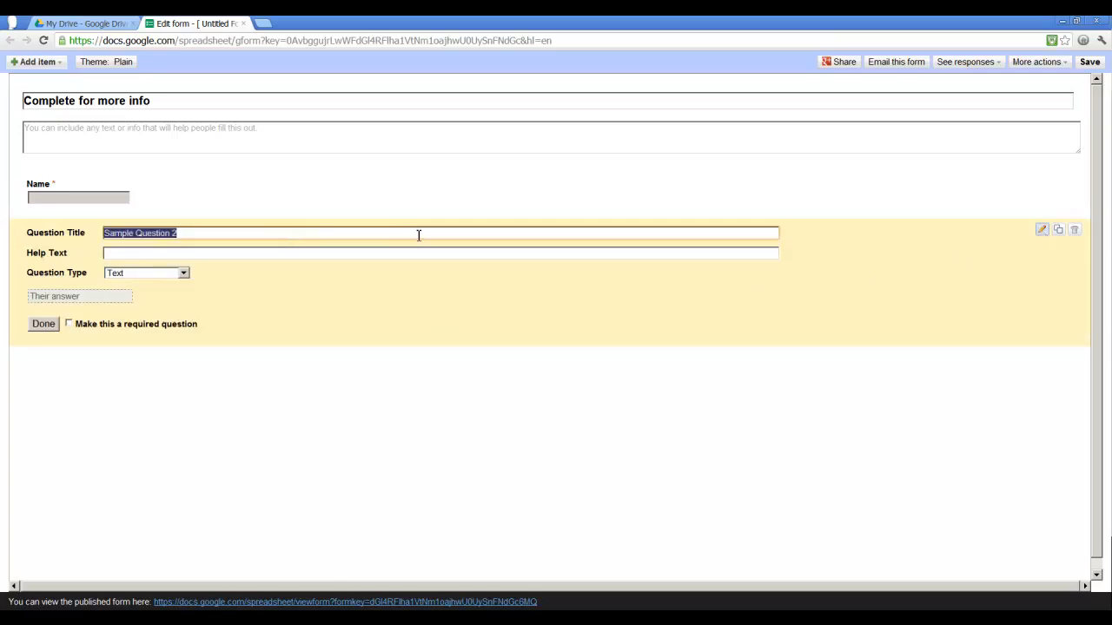
text(Email Address)
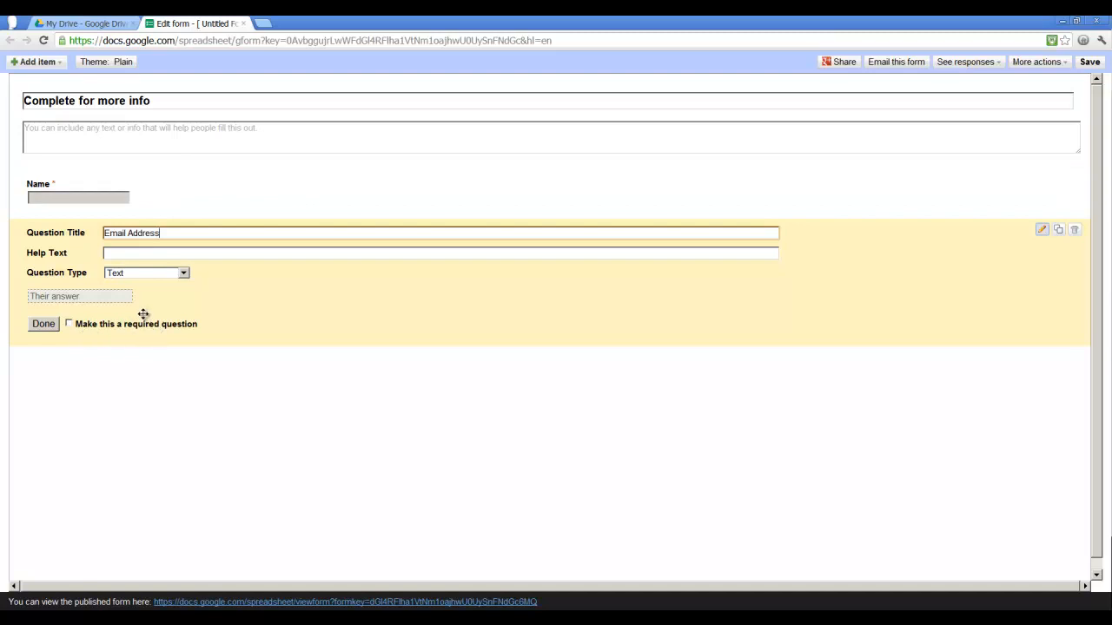
- Add the help text This is not required to the Email Address question and finish editing it
click(137, 252)
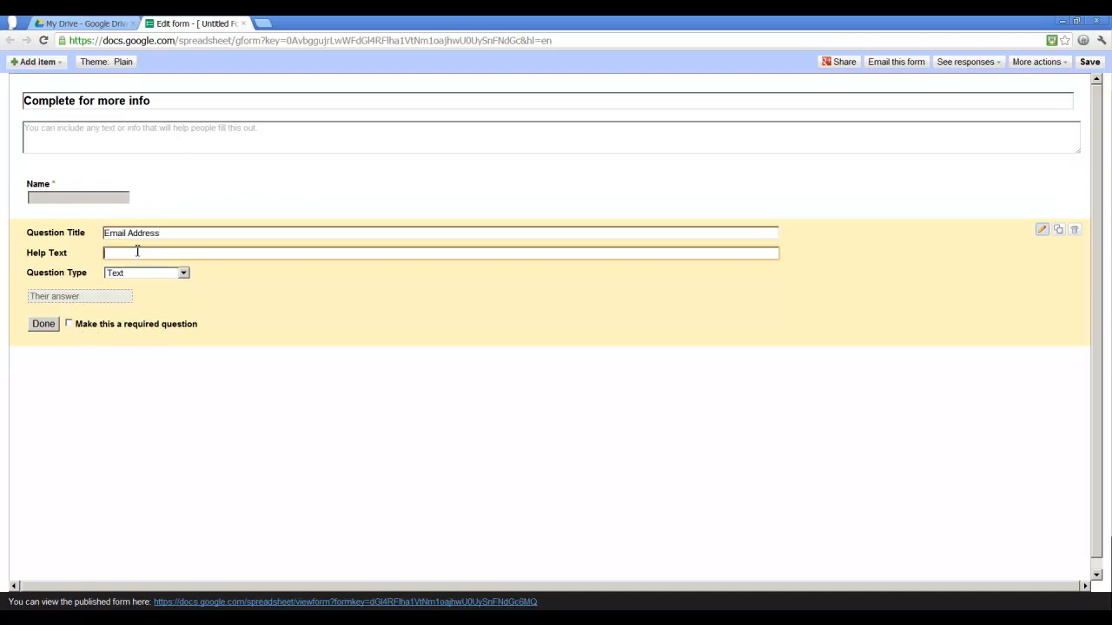
text(This is not required)
click(43, 324)
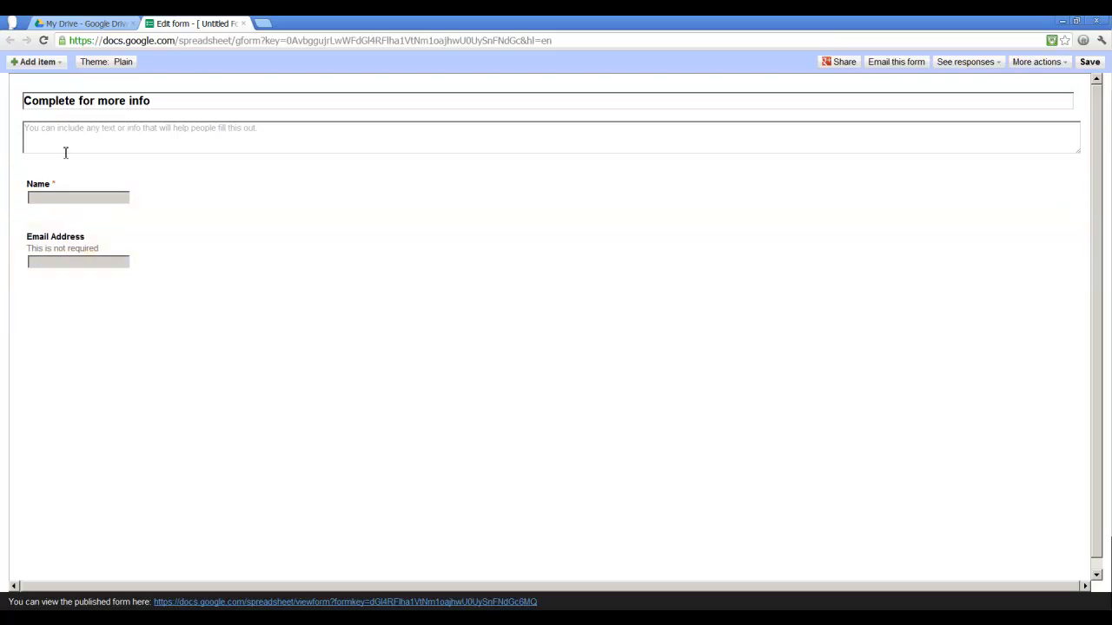
- Add a new text question titled Phone Numbers and finish editing it
click(45, 64)
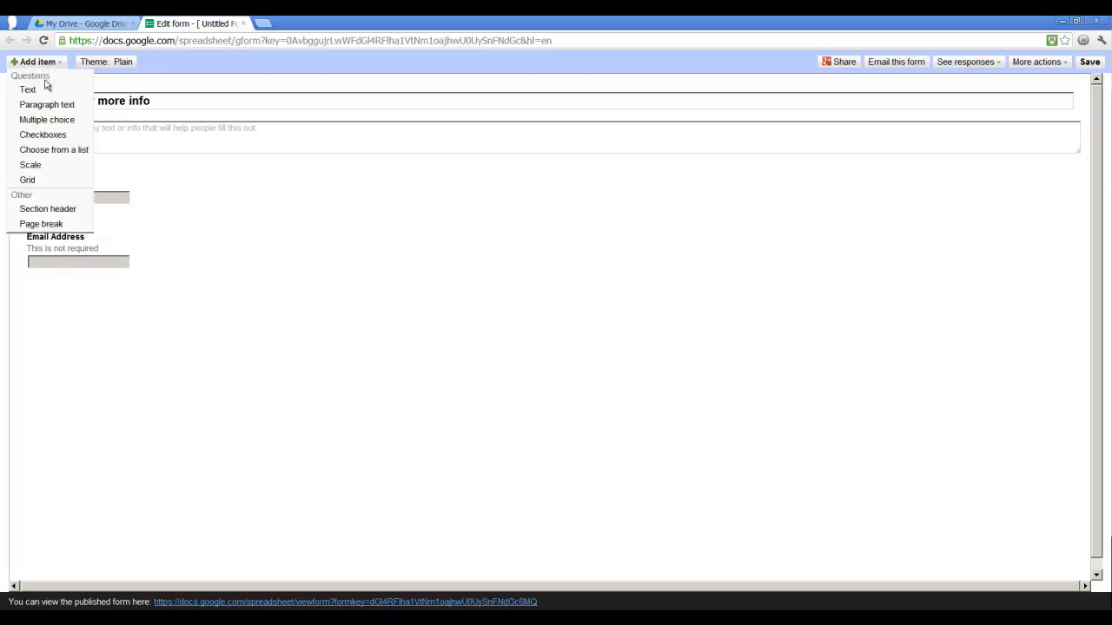
click(40, 89)
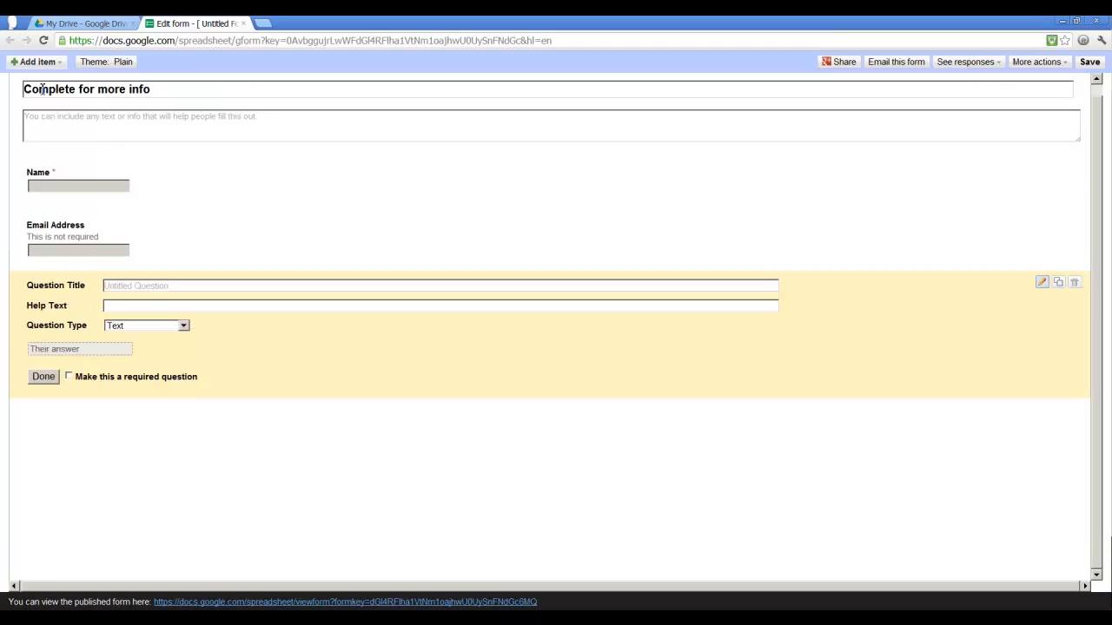
text(Phone Numbers)
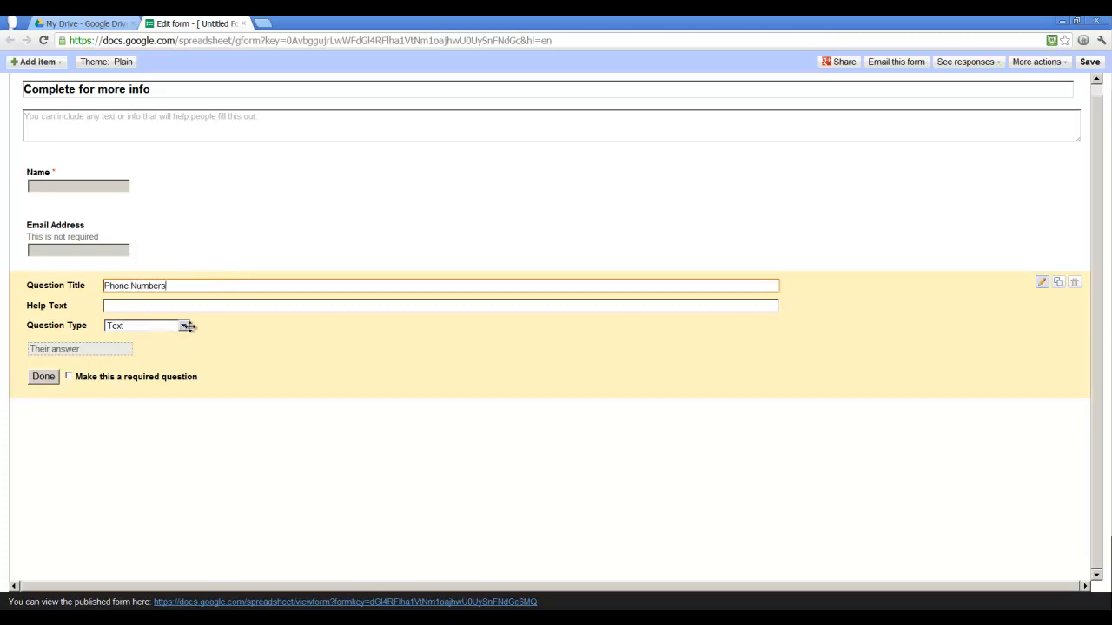
click(45, 378)
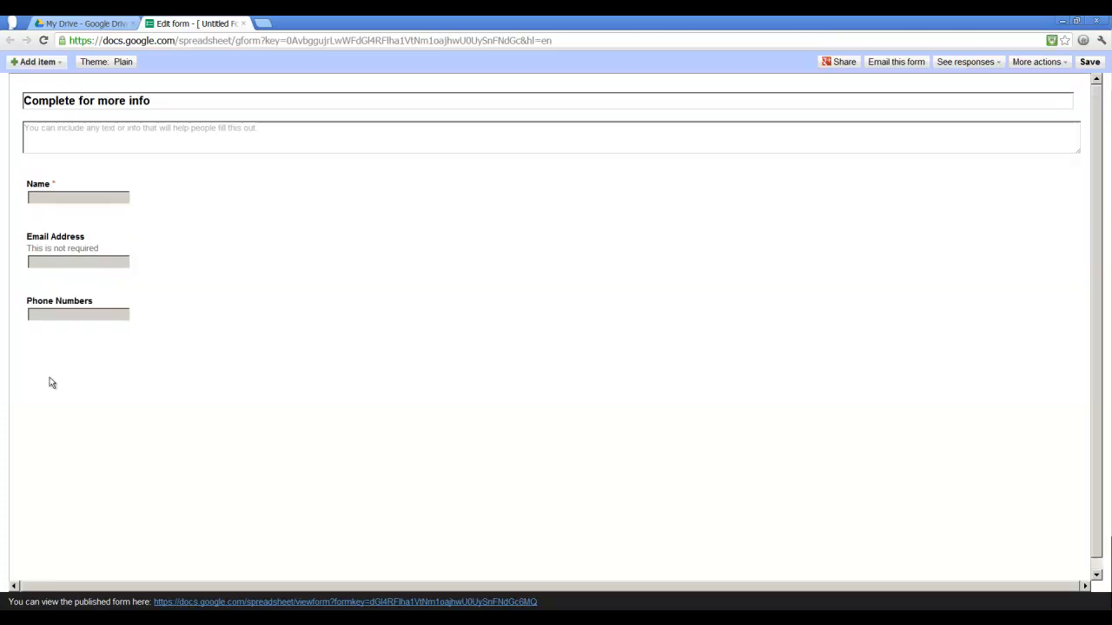
- Add a multiple choice question titled Best time to contact
click(40, 63)
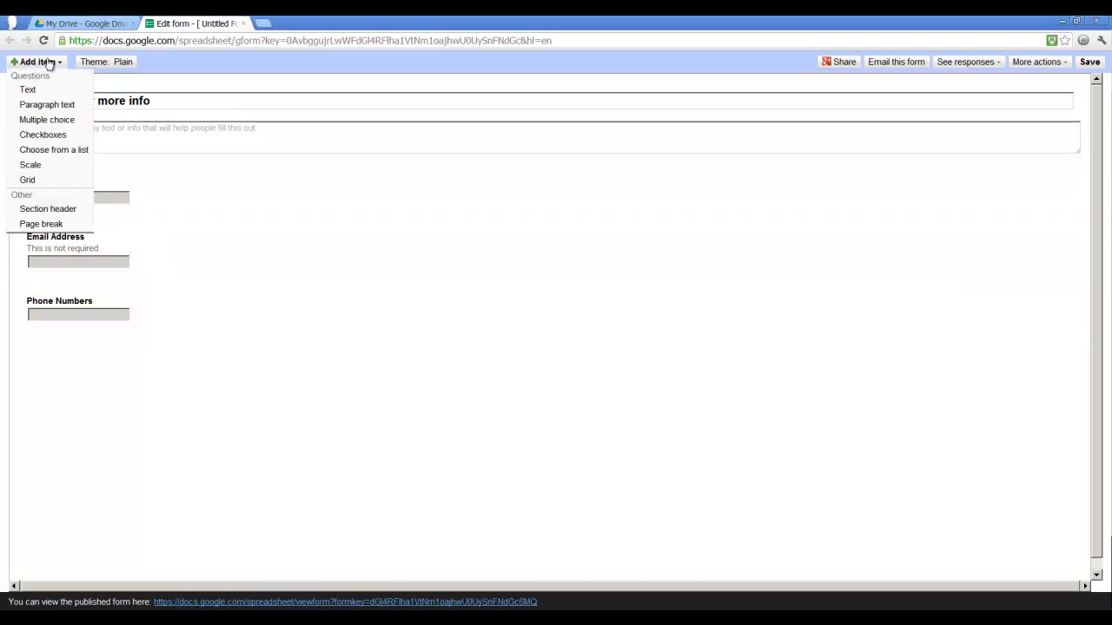
click(56, 121)
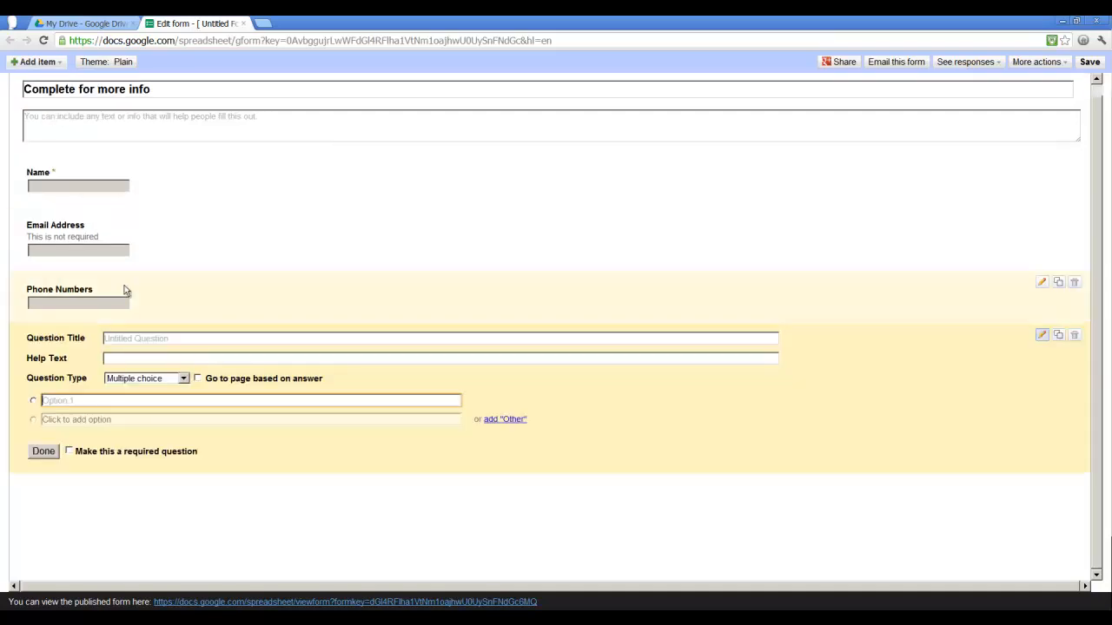
click(135, 338)
text(Best time to contact)
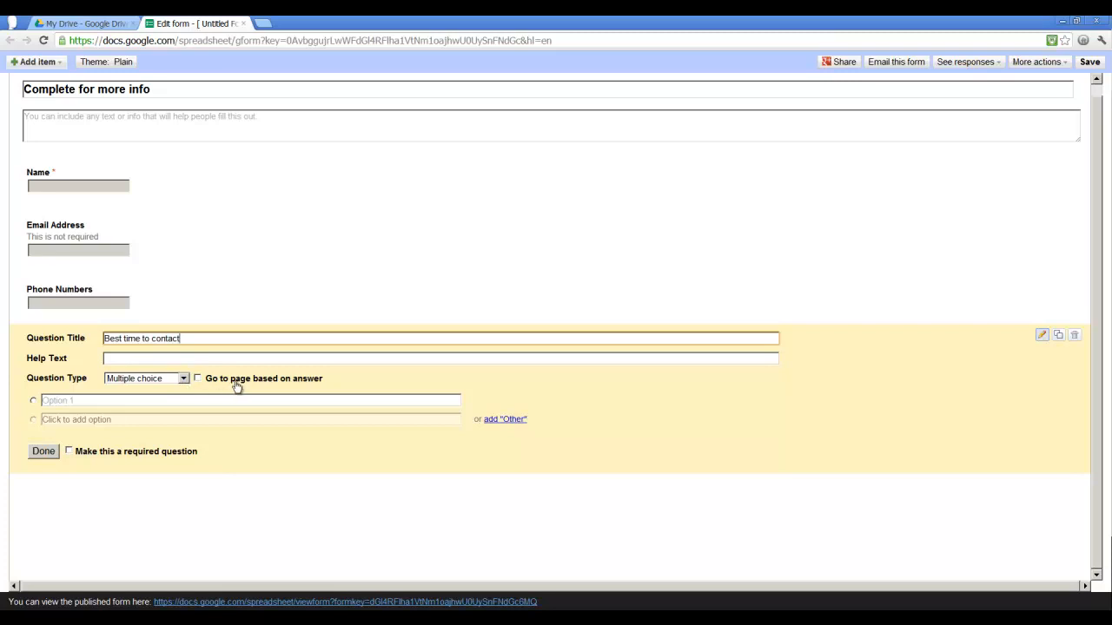
- Give the Best time to contact question the options Morning, Afternoon and Evening, then finish editing it
click(69, 400)
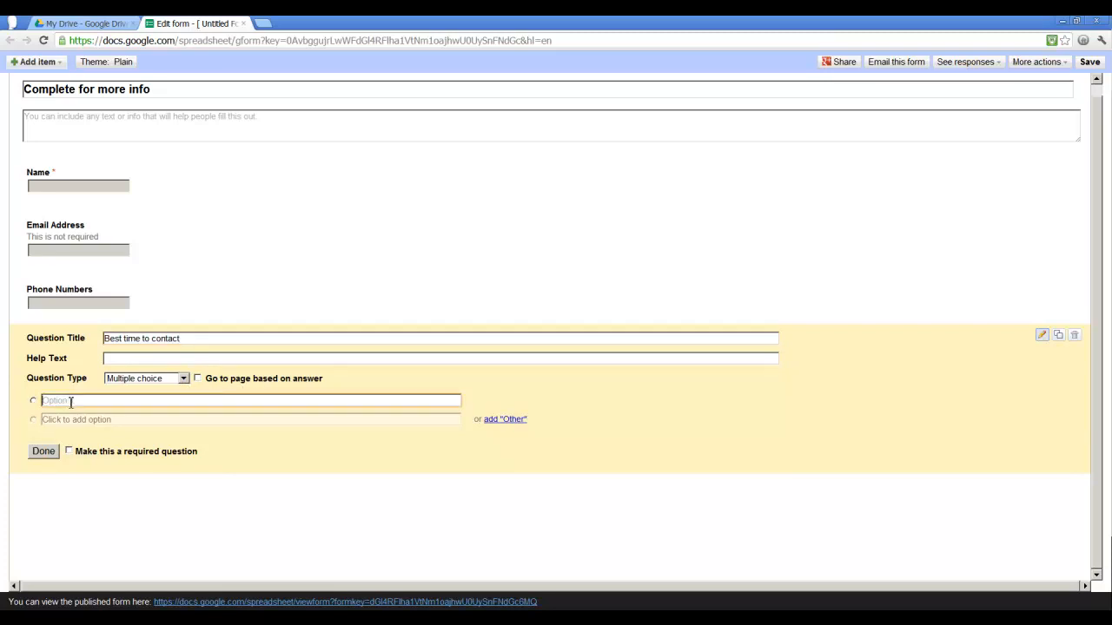
text(Morning)
click(122, 420)
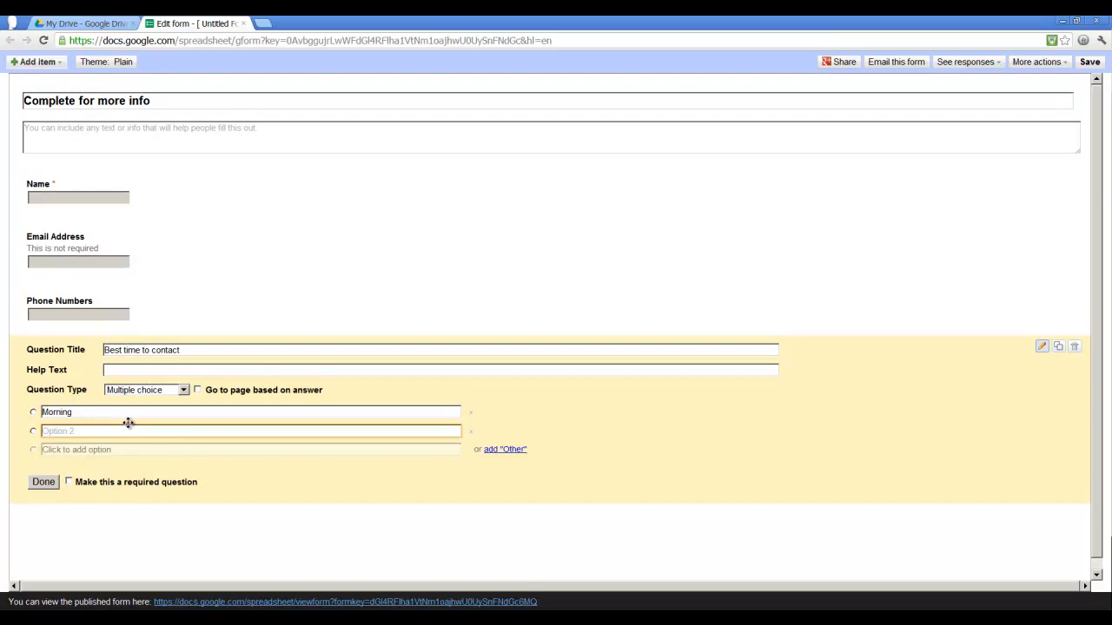
text(Afternoon)
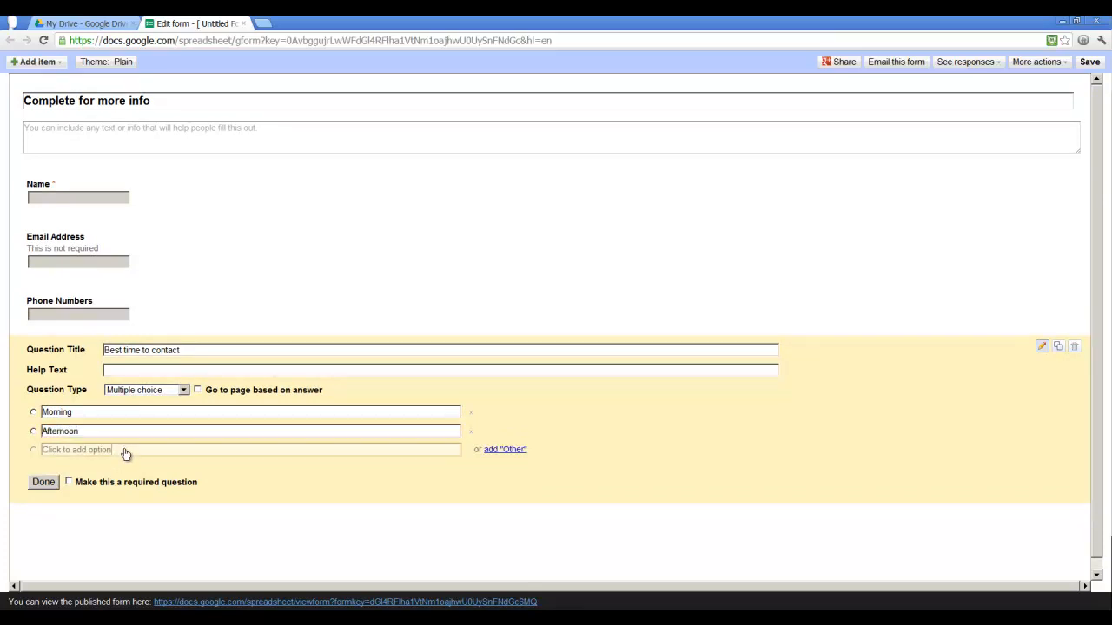
click(126, 450)
text(Evening)
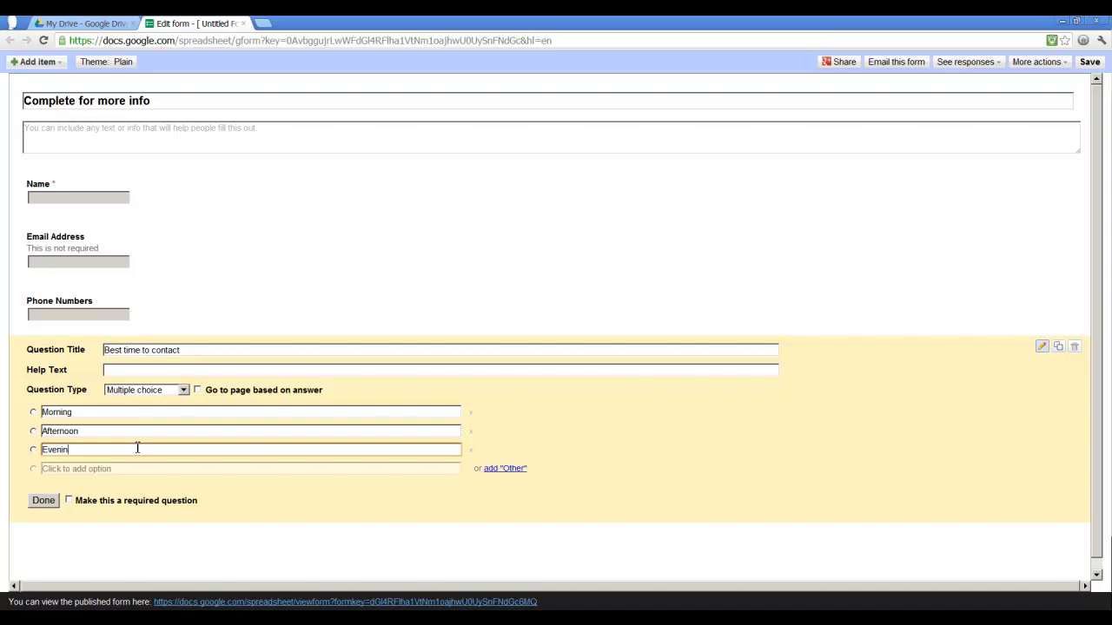
click(45, 501)
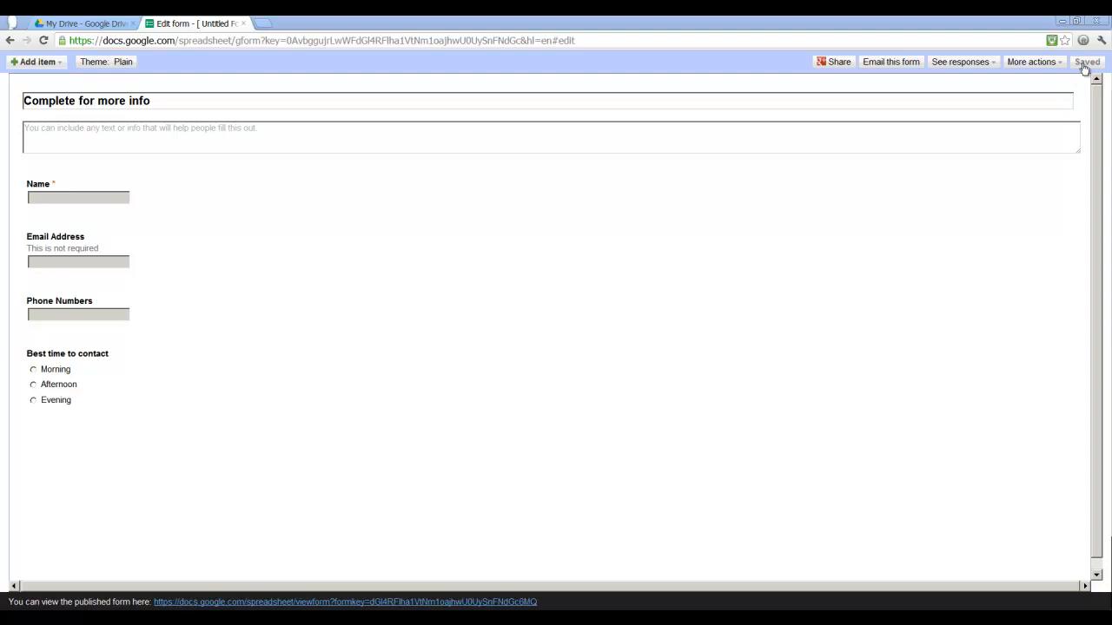
- Browse the theme gallery and apply the White Flowers theme to the form
click(122, 63)
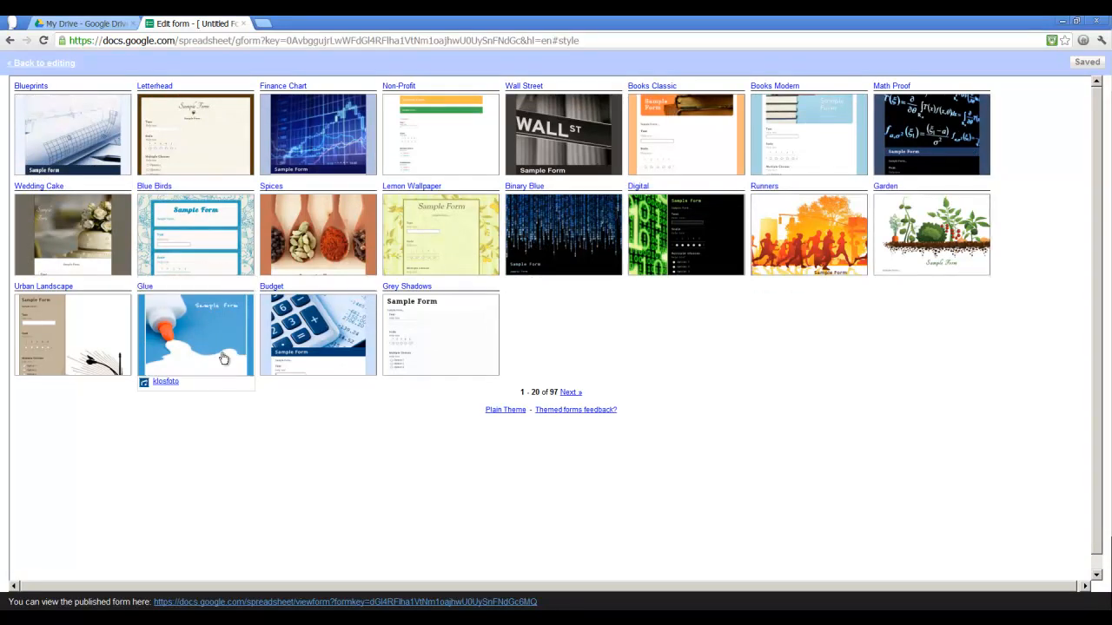
click(571, 393)
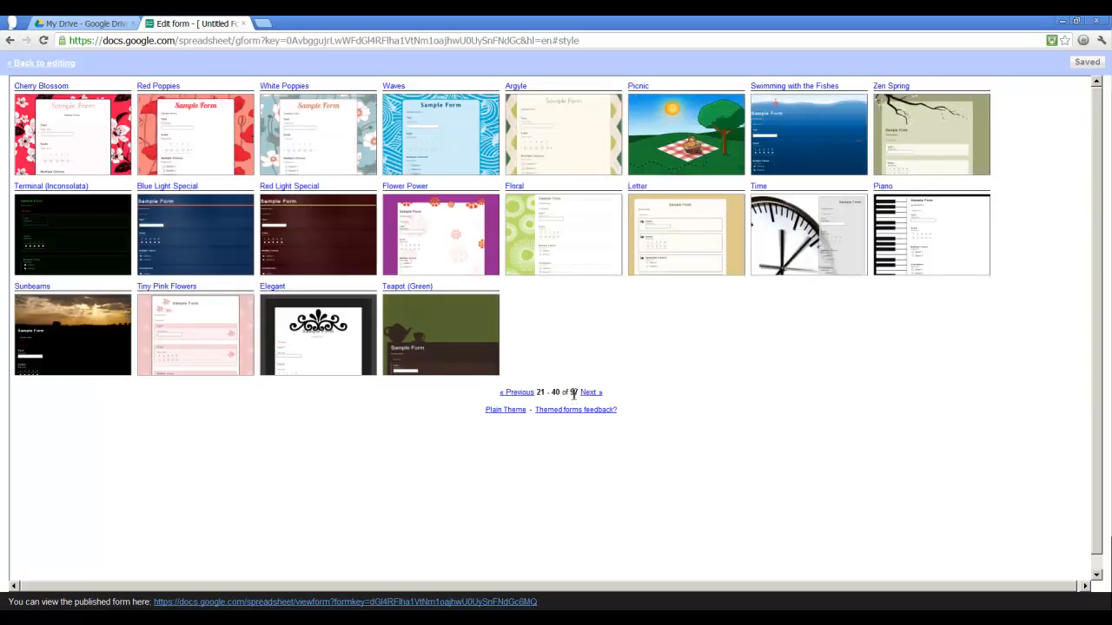
click(586, 396)
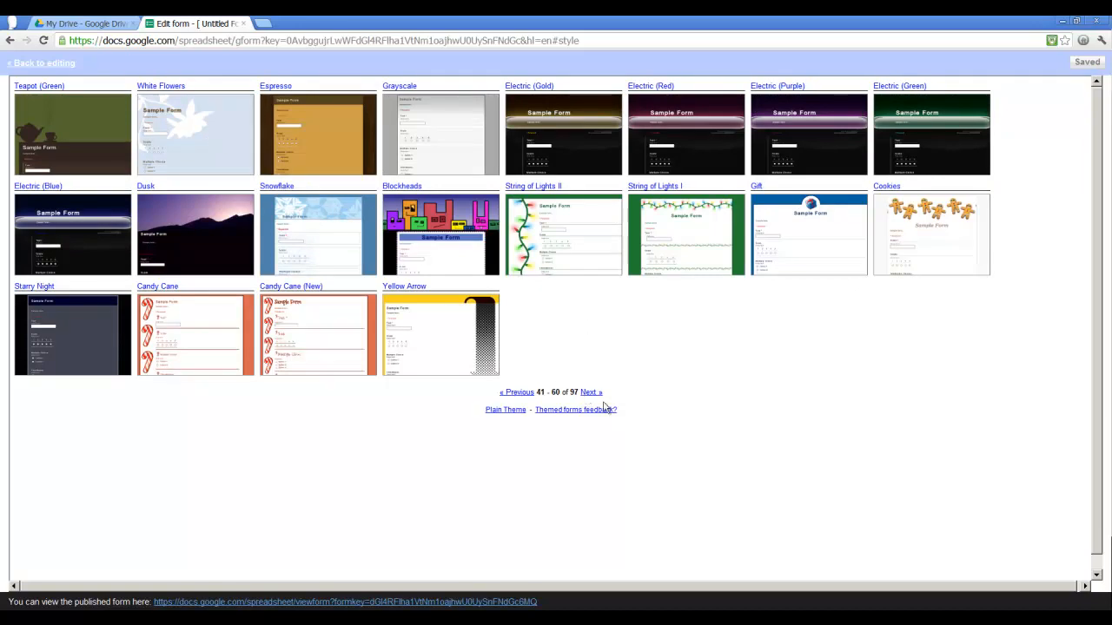
click(591, 392)
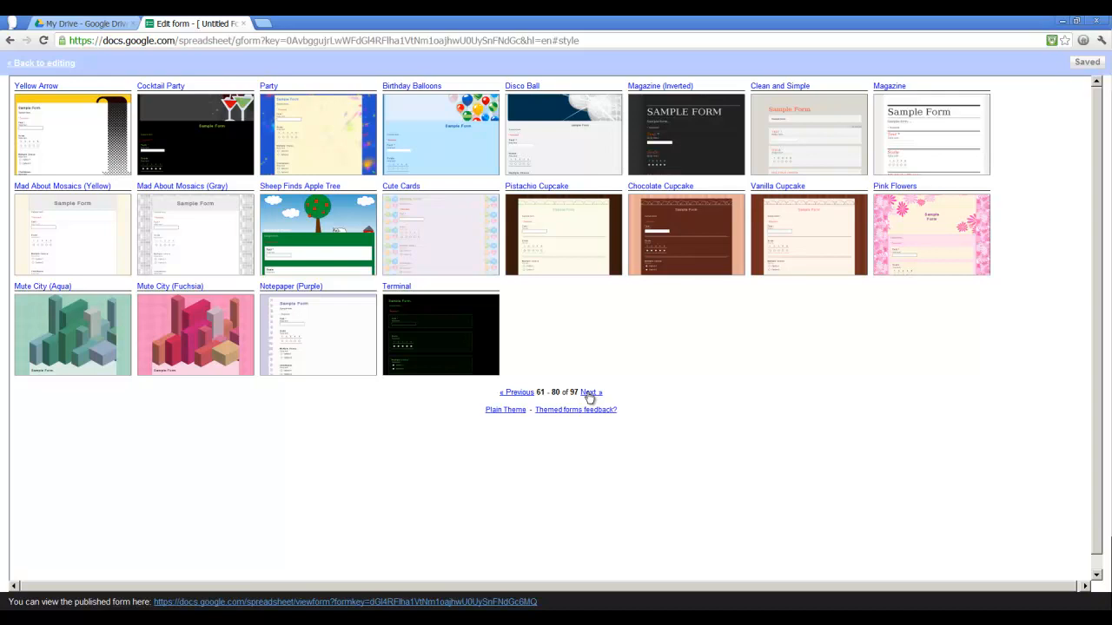
click(525, 392)
click(187, 145)
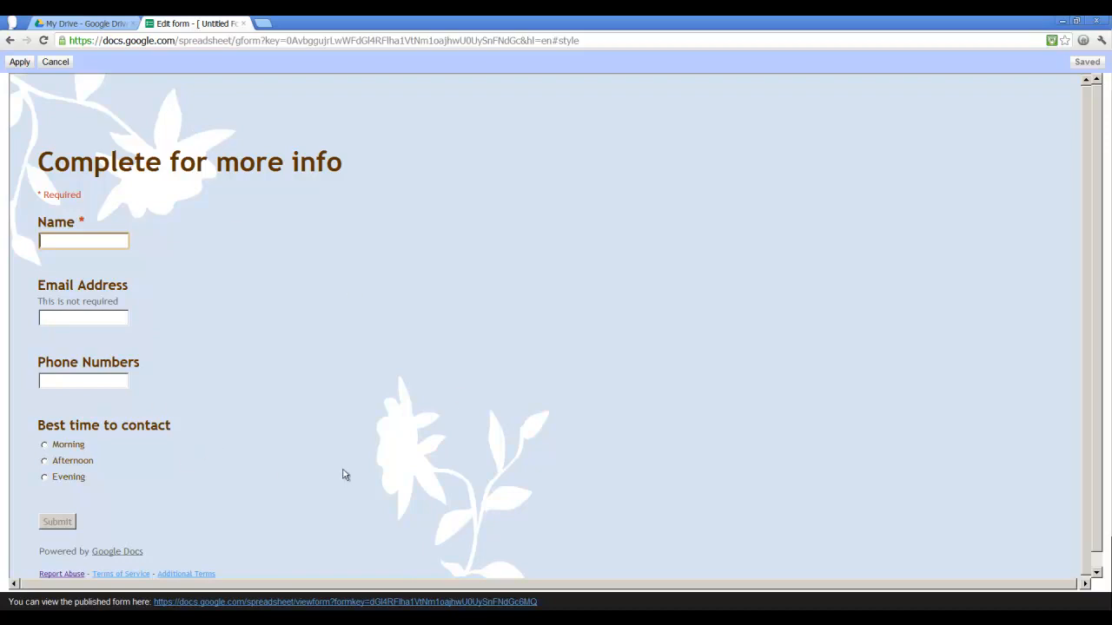
click(19, 64)
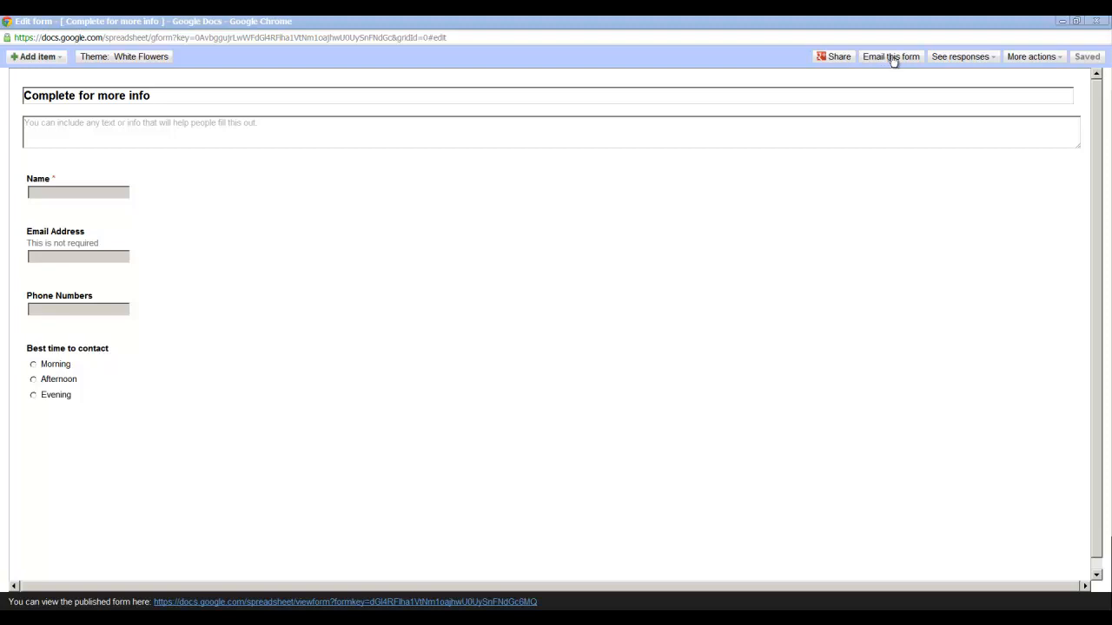
- Open the form's response summary and then its responses spreadsheet to examine how answers will be collected
click(991, 63)
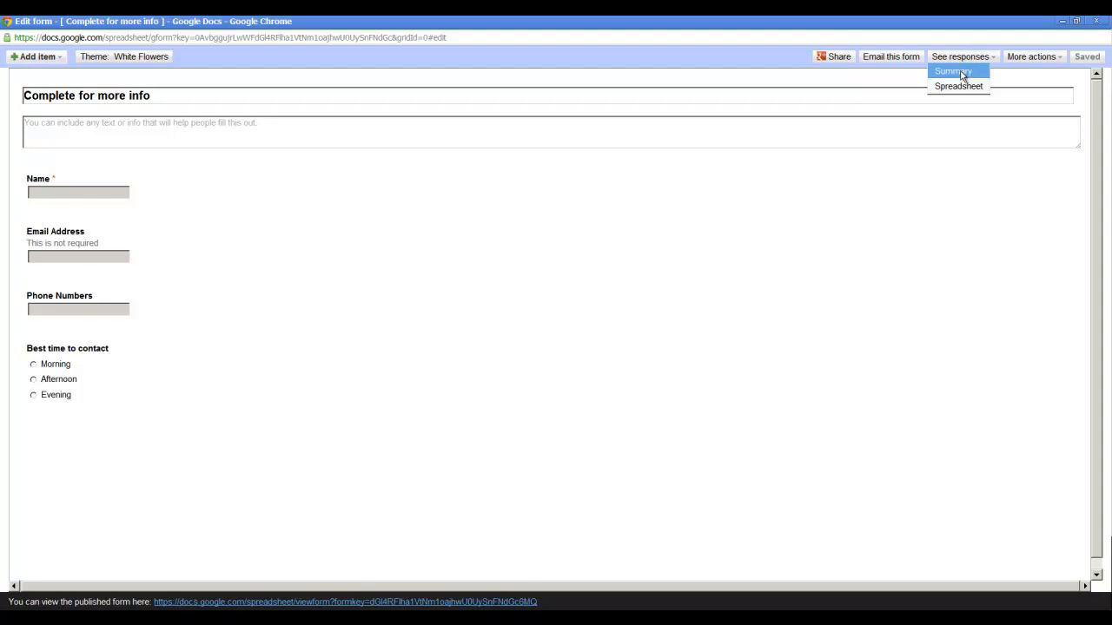
click(956, 72)
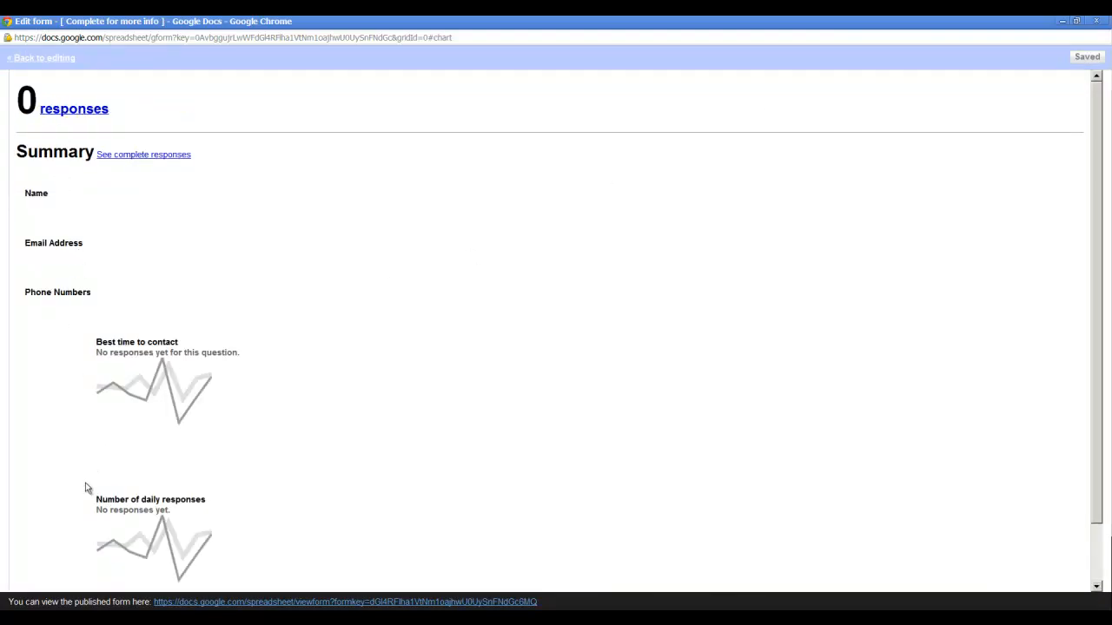
click(60, 59)
click(987, 56)
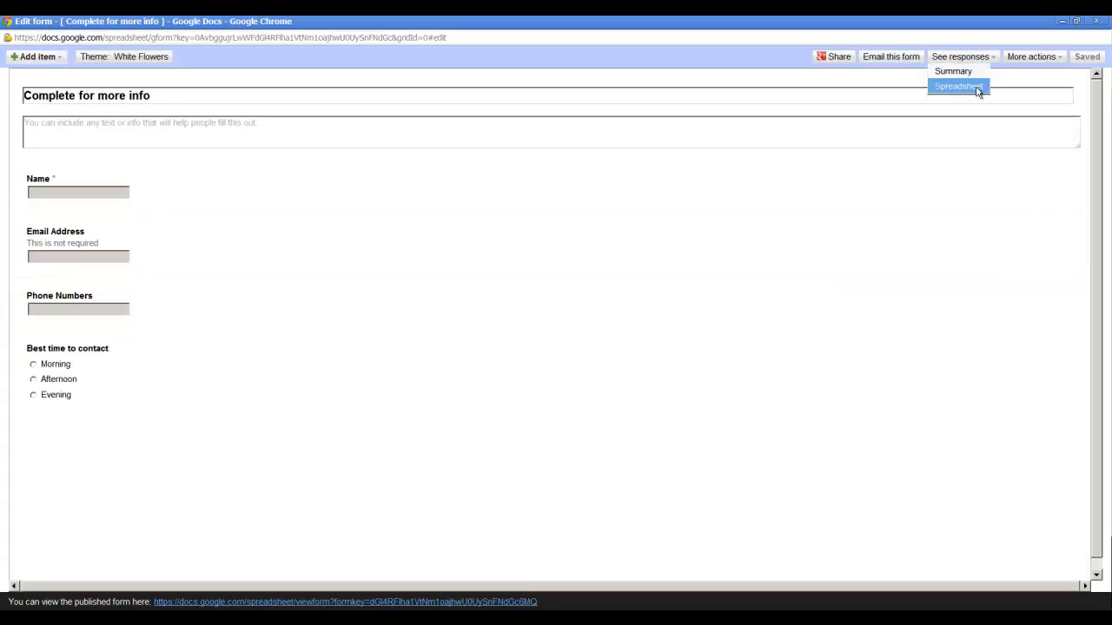
click(977, 88)
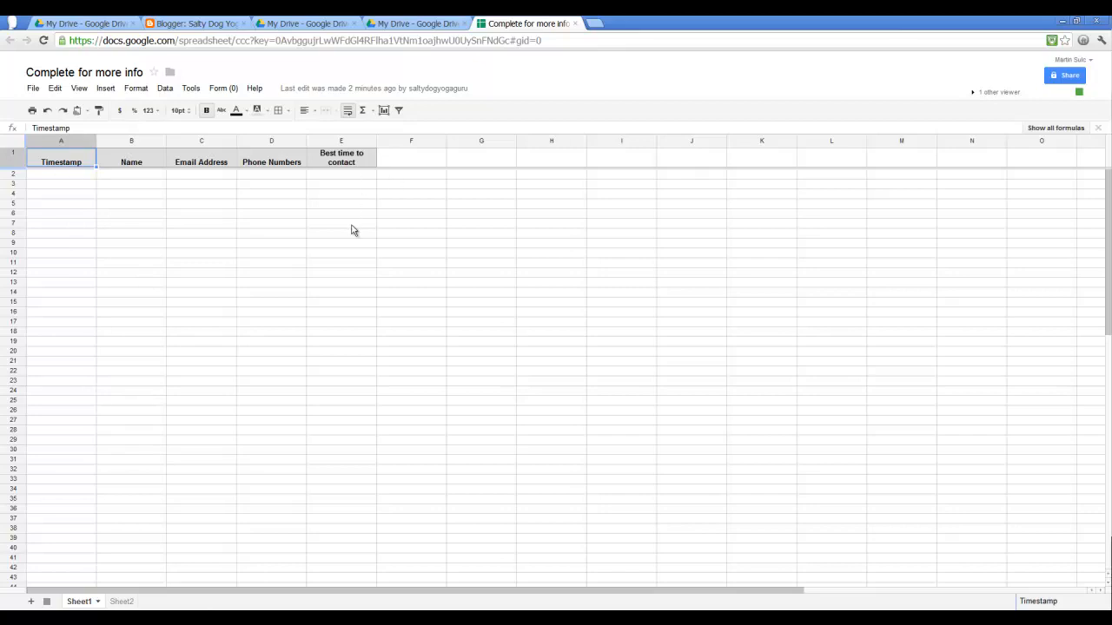
click(236, 595)
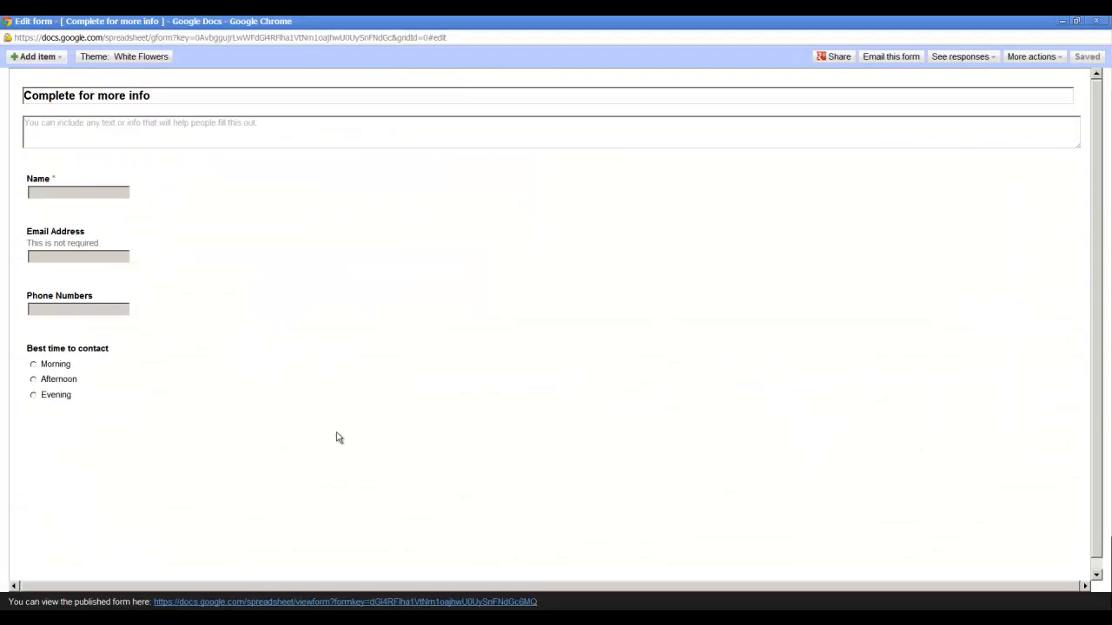
- Copy the form's embed code from the Embed dialog and close the dialog
click(1057, 62)
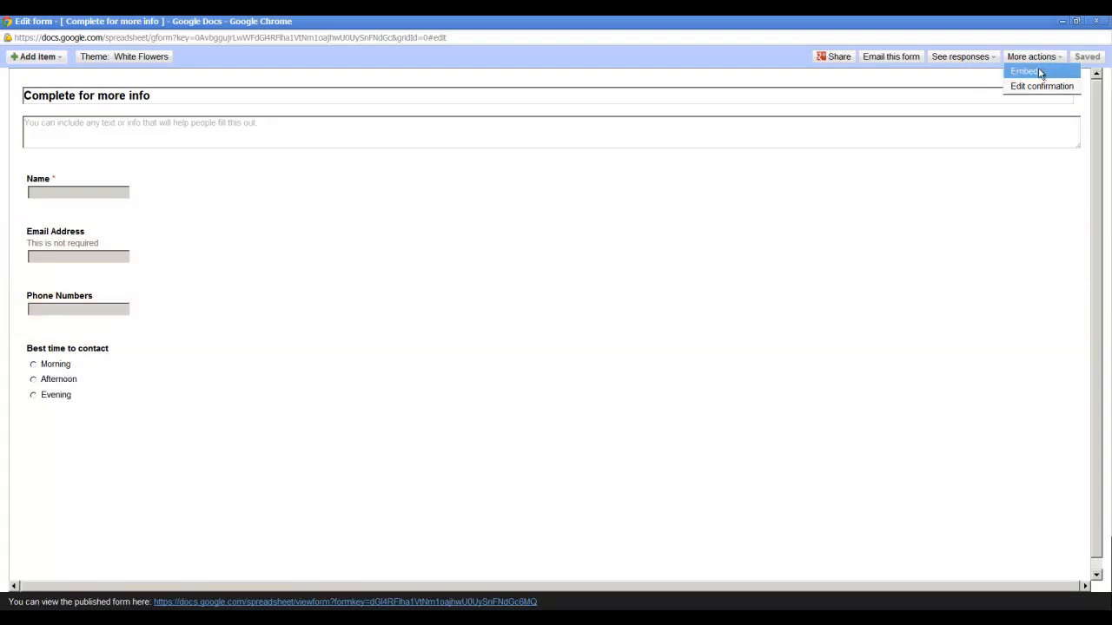
click(1040, 72)
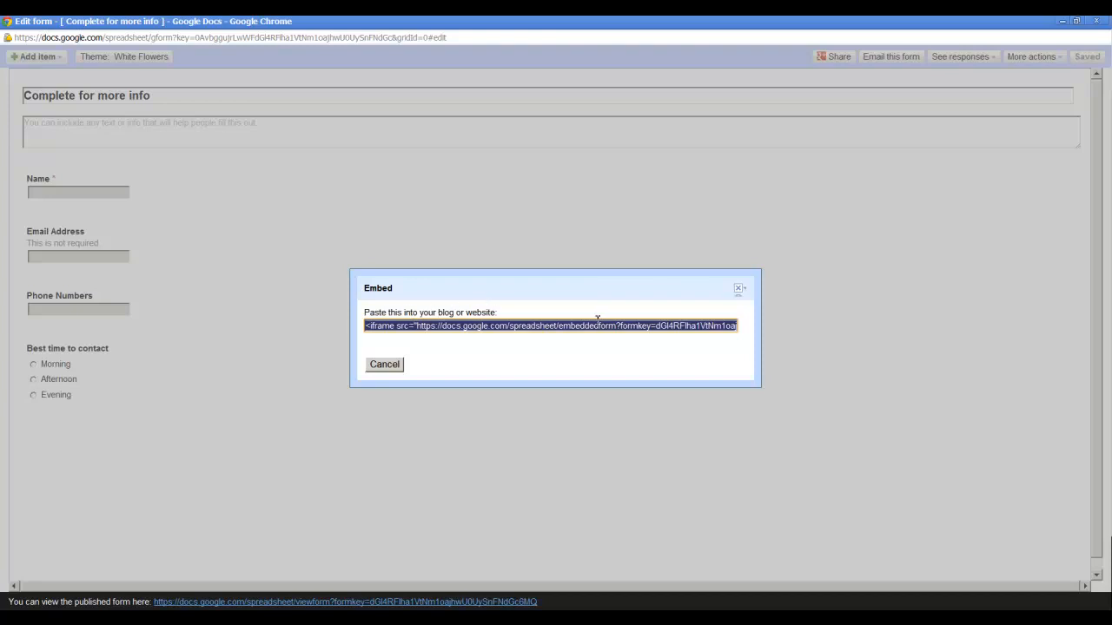
click(507, 326)
right_click(506, 324)
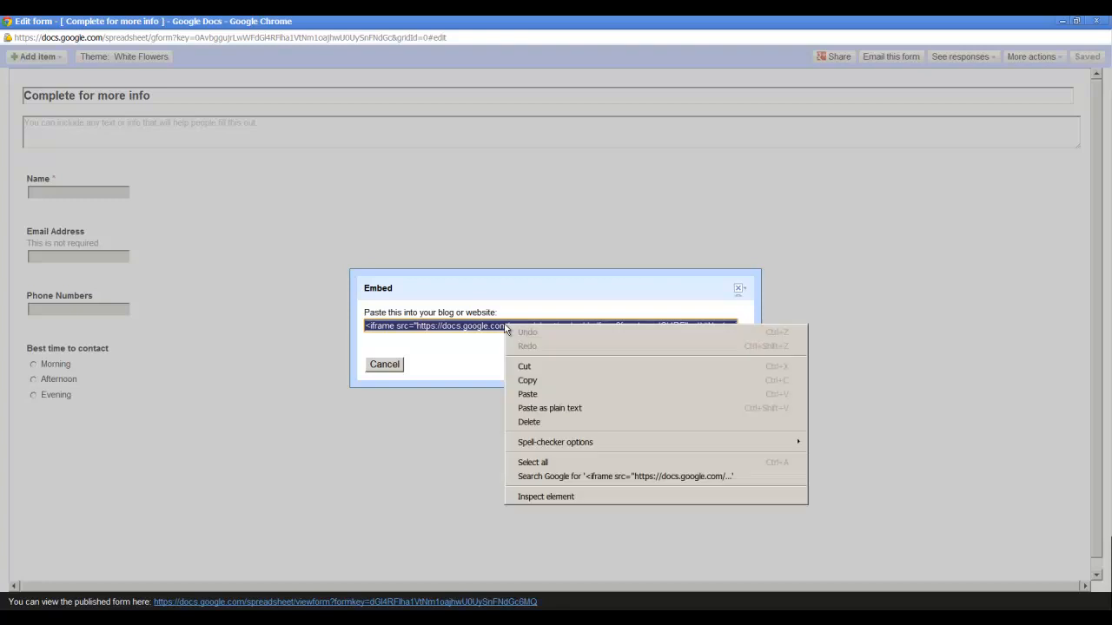
click(525, 380)
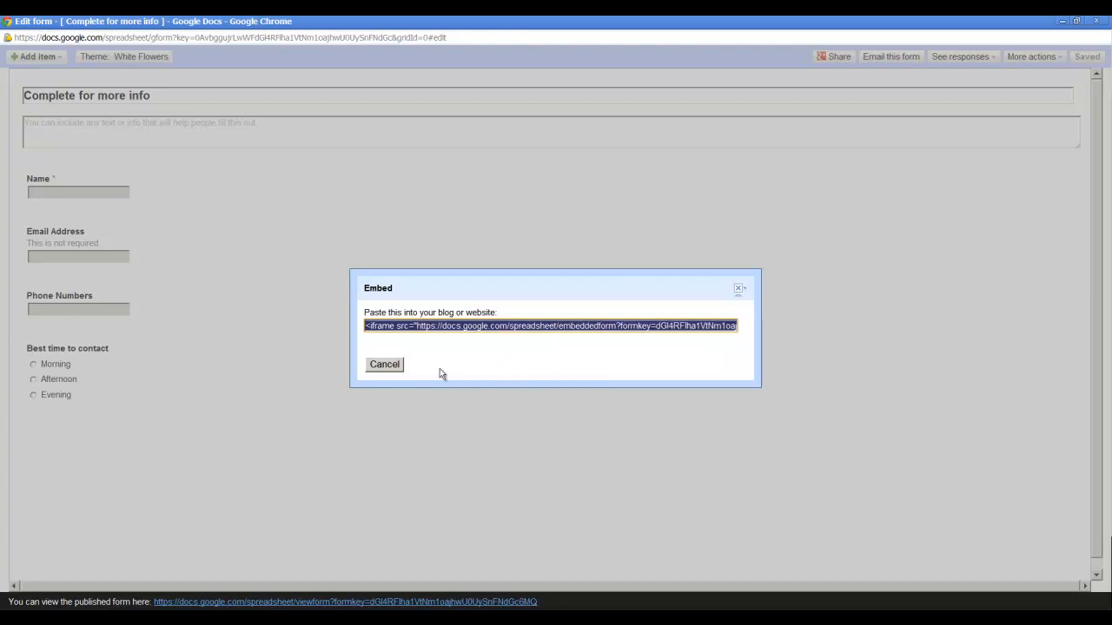
click(740, 289)
- Switch to the Blogger tab and create a new blank page titled Info
click(1063, 22)
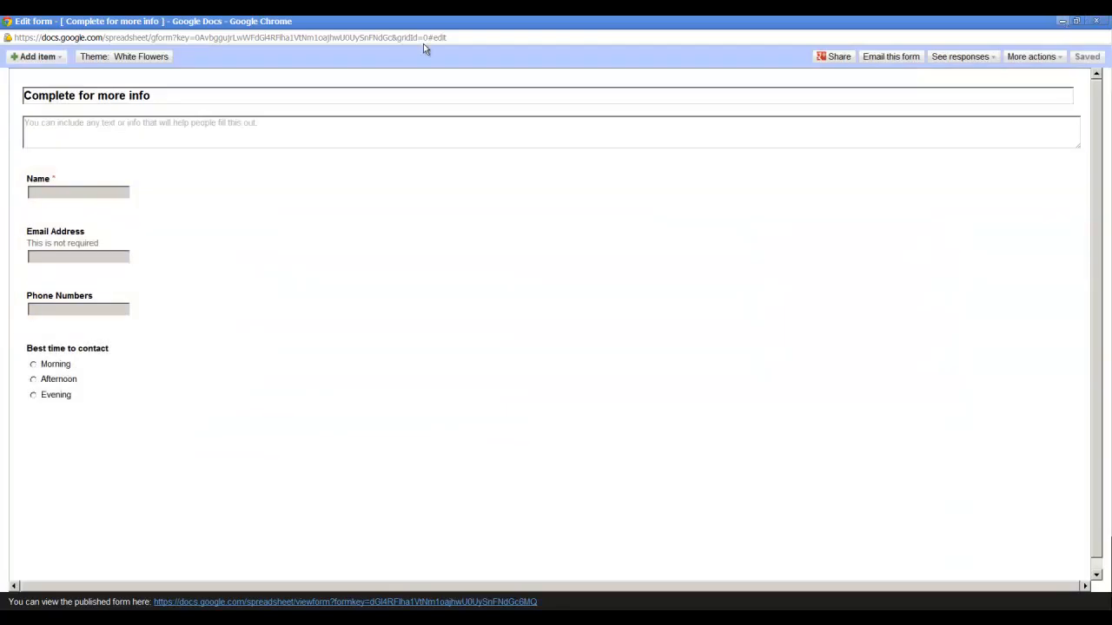
click(208, 23)
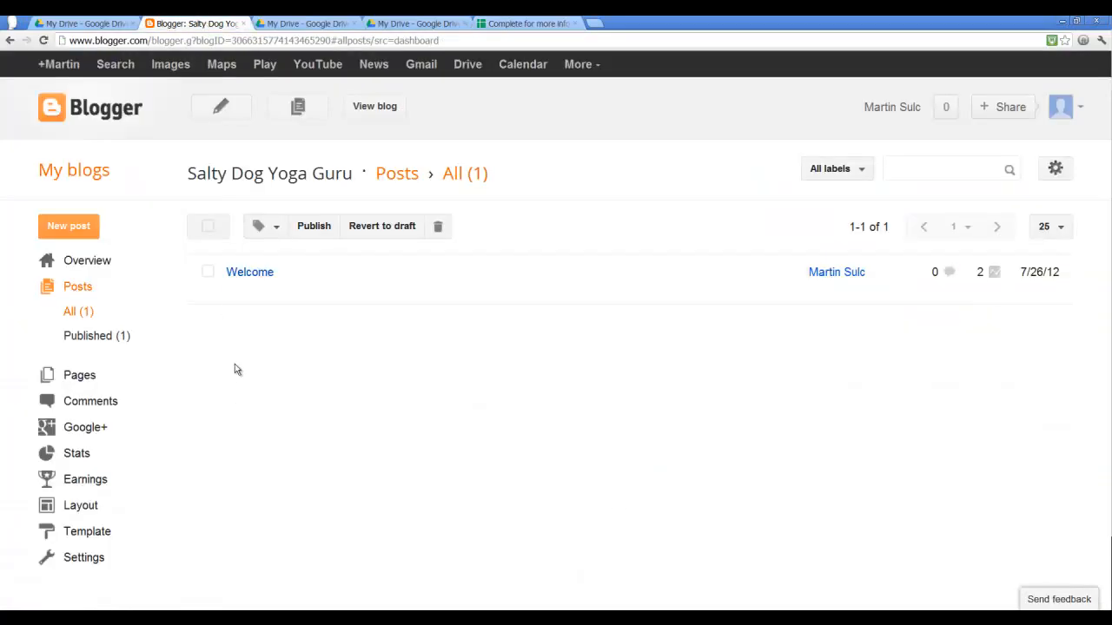
click(89, 376)
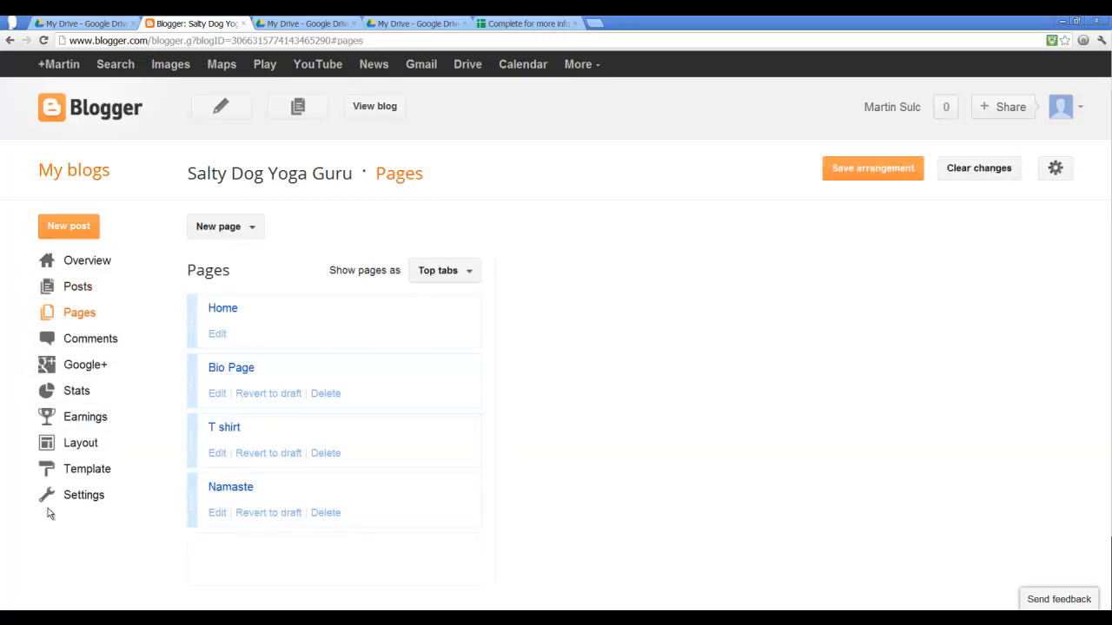
click(226, 227)
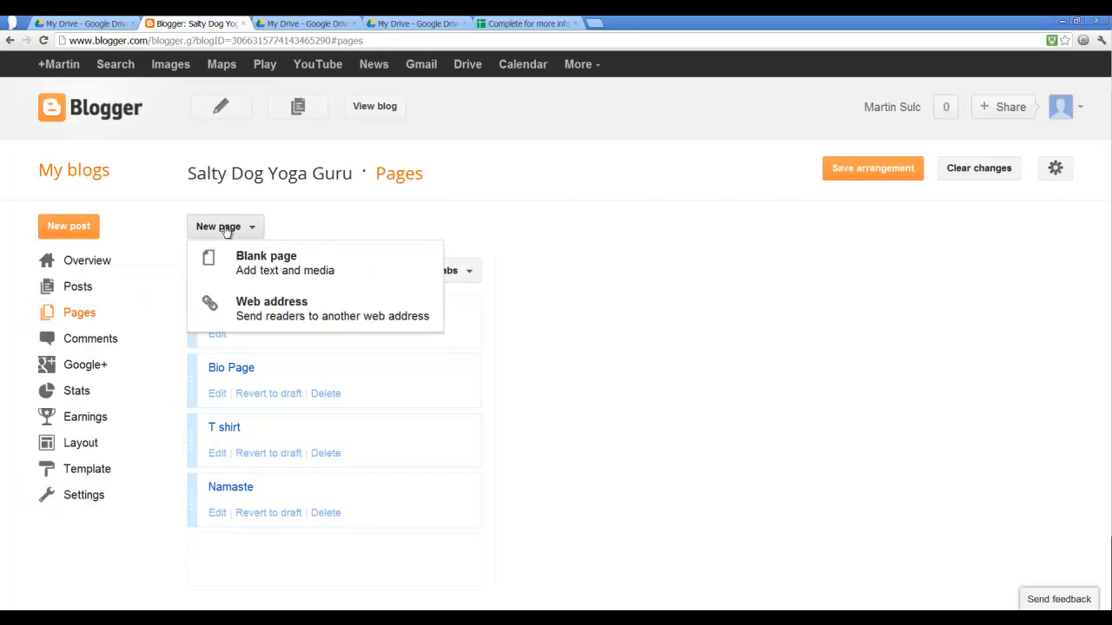
click(246, 271)
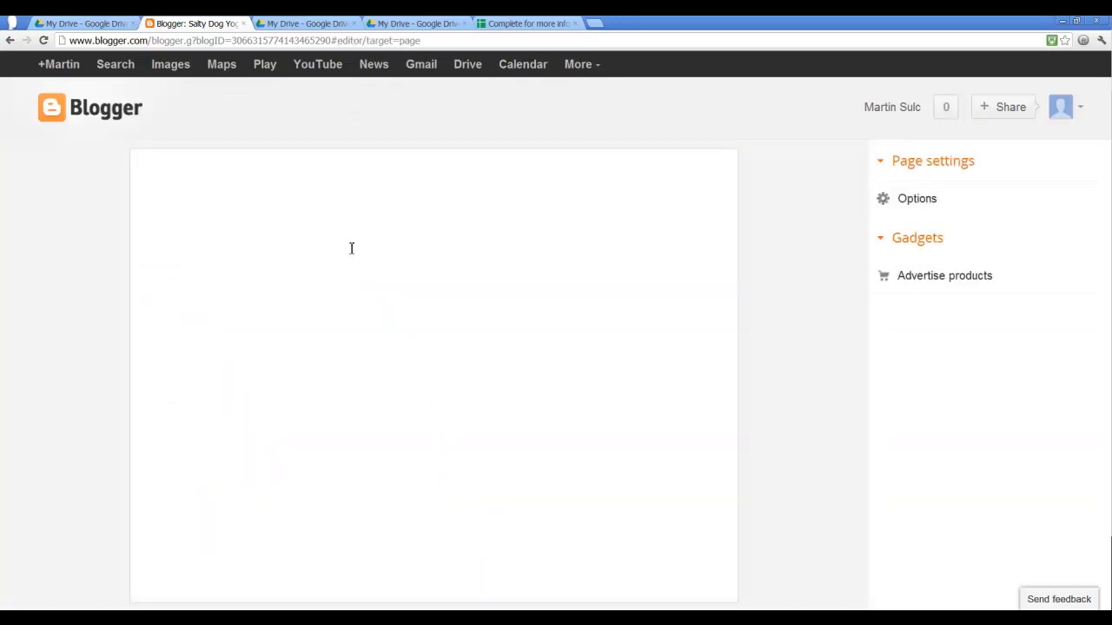
click(334, 156)
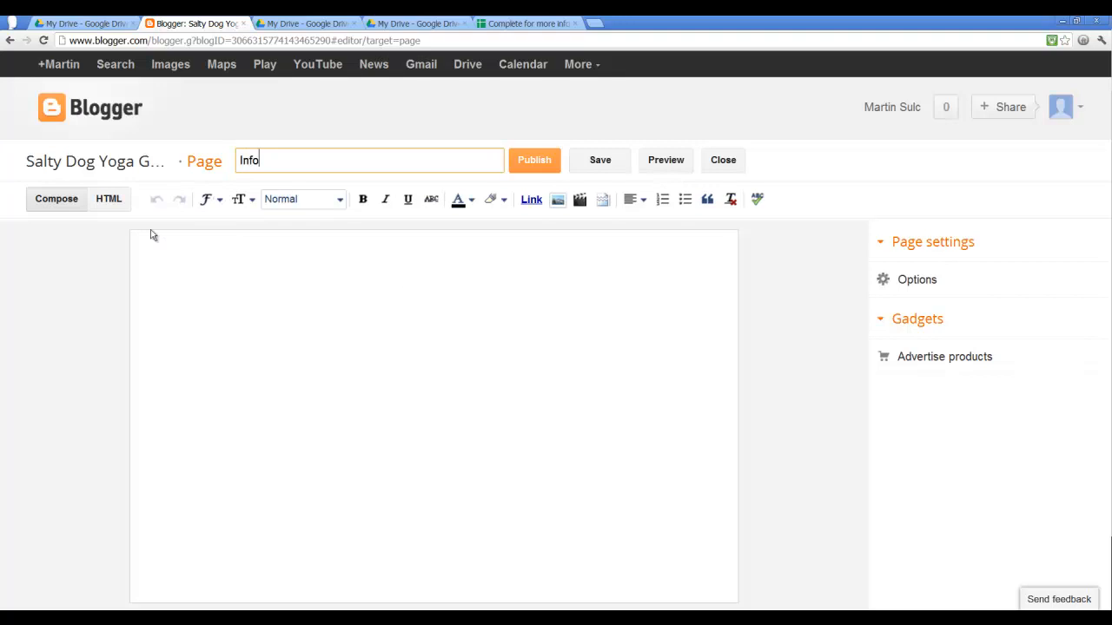
- Paste the form's embed code into the Info page's HTML, check it in Compose view, and publish the page
click(114, 200)
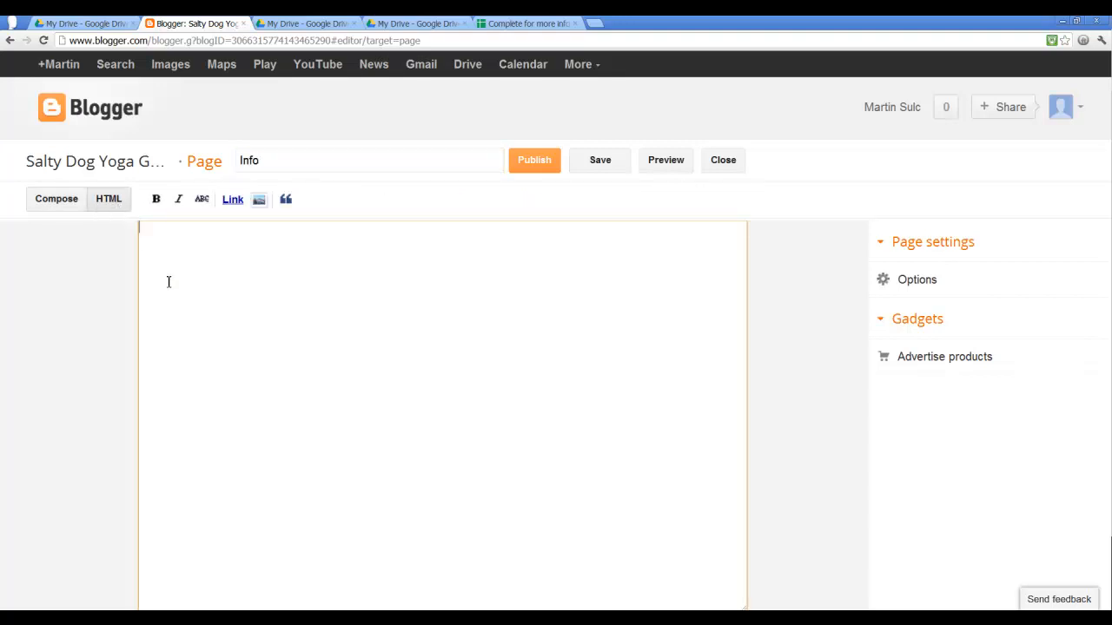
key(ctrl+v)
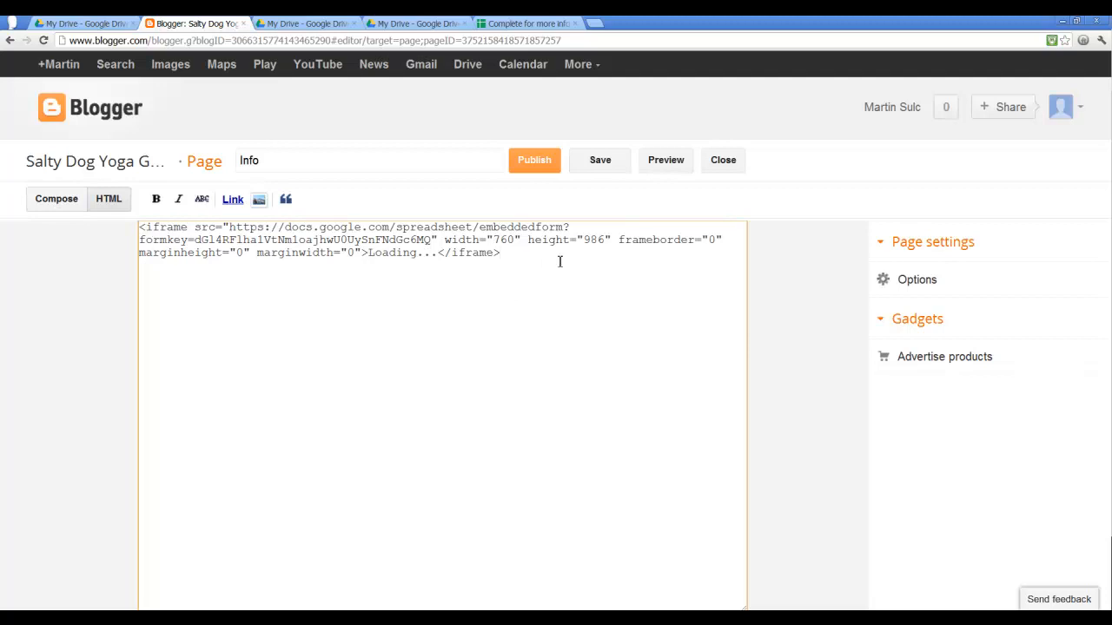
click(68, 208)
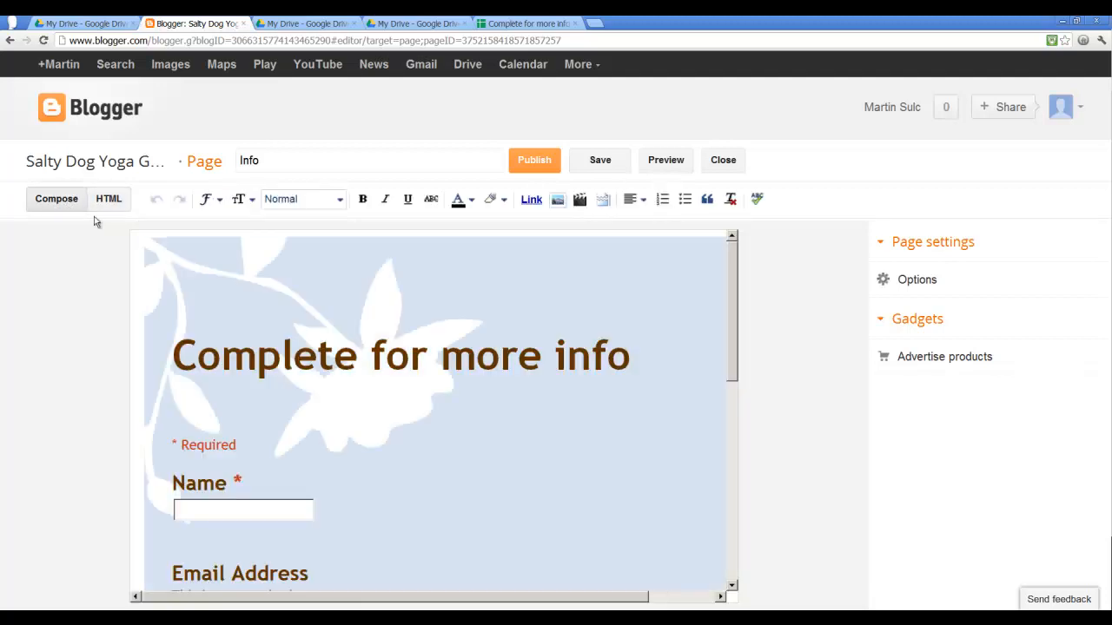
scroll(489, 369, down, 6)
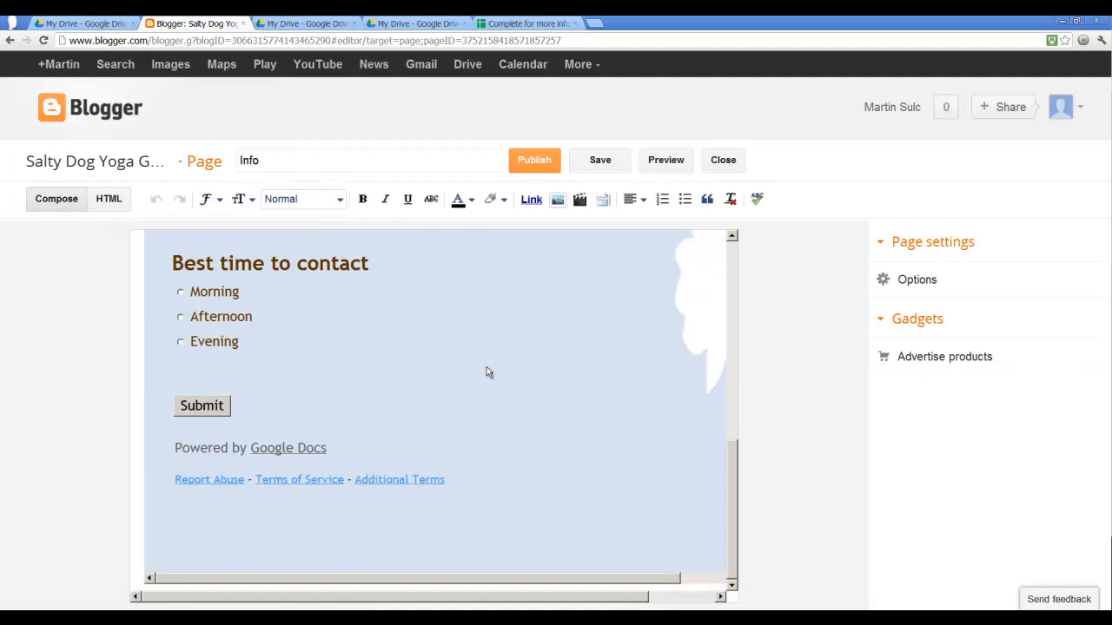
scroll(489, 371, up, 8)
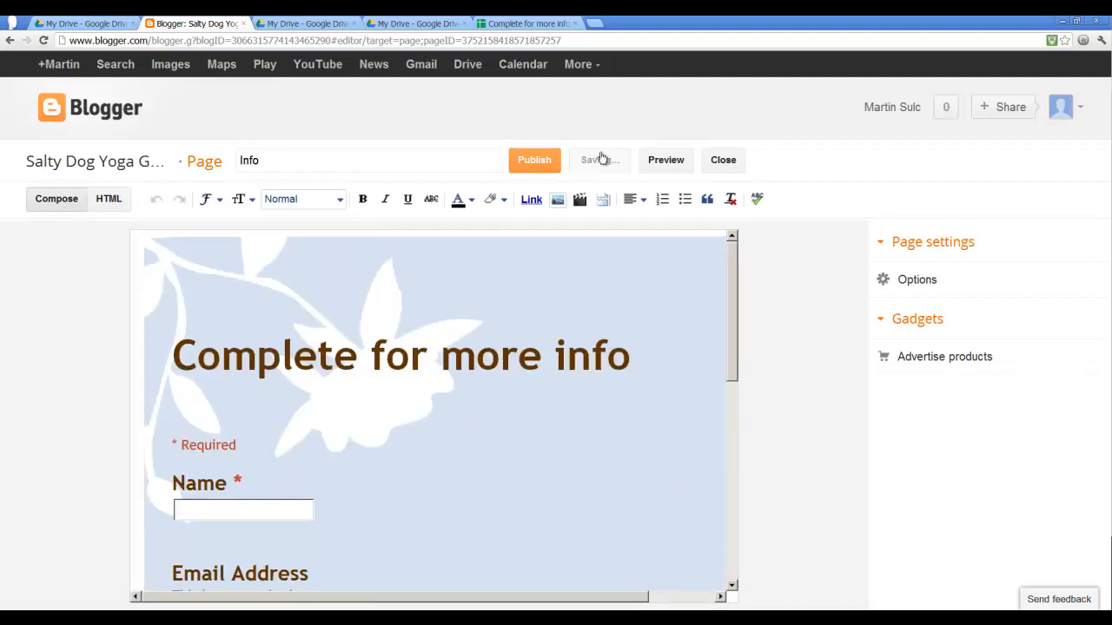
click(534, 163)
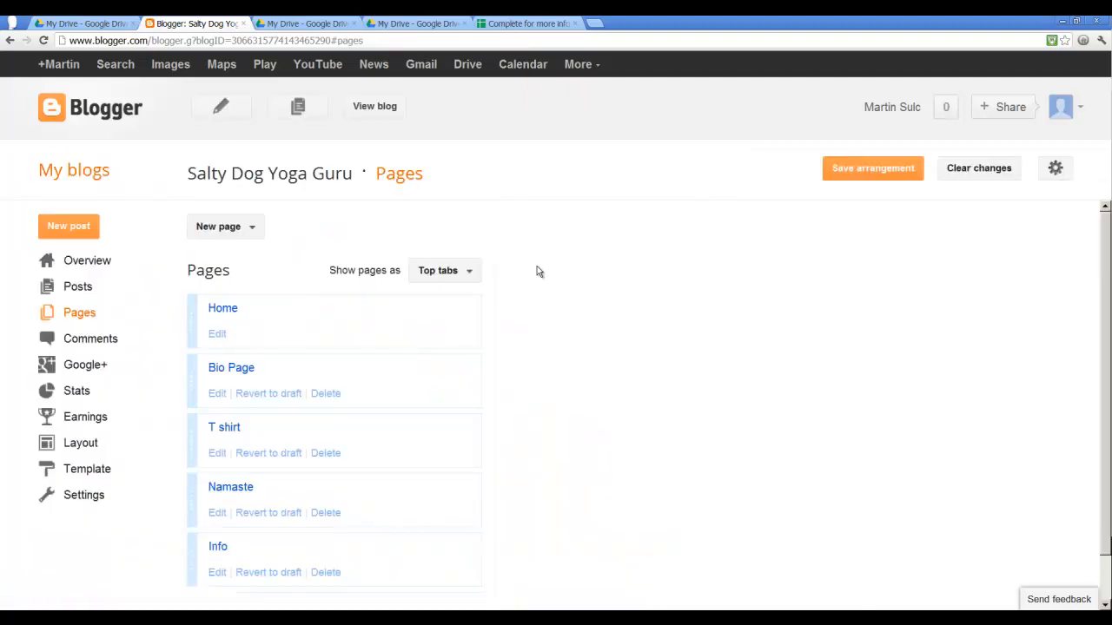
- Open the live blog's Info page and try typing a name into the embedded form's Name field
click(374, 108)
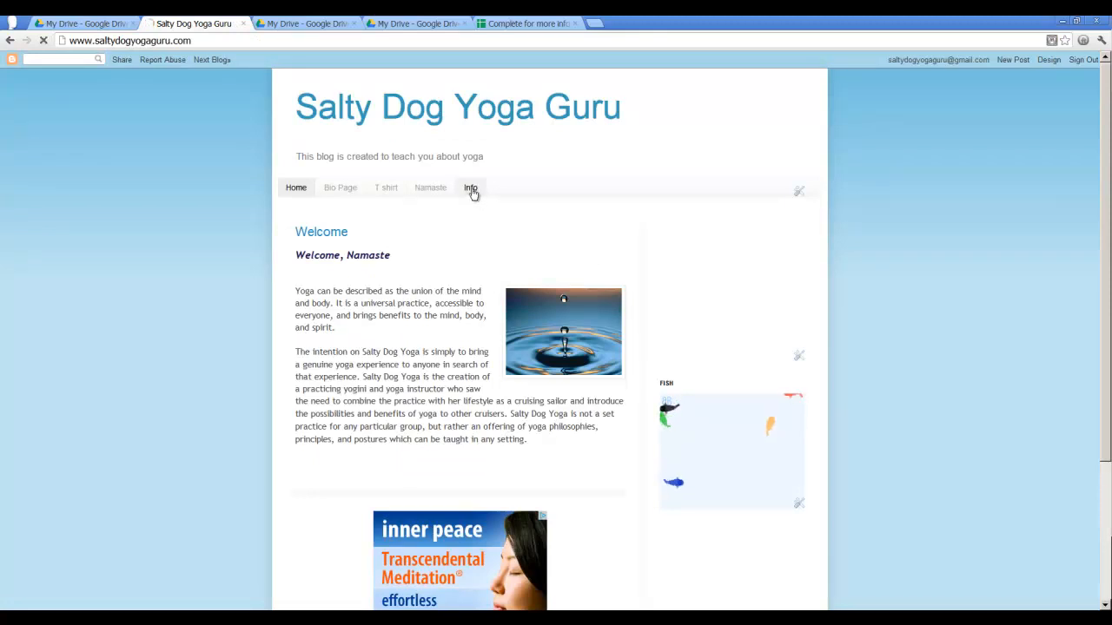
click(470, 188)
click(378, 439)
text(Jeff)
key(BackSpace)
key(BackSpace)
key(BackSpace)
key(BackSpace)
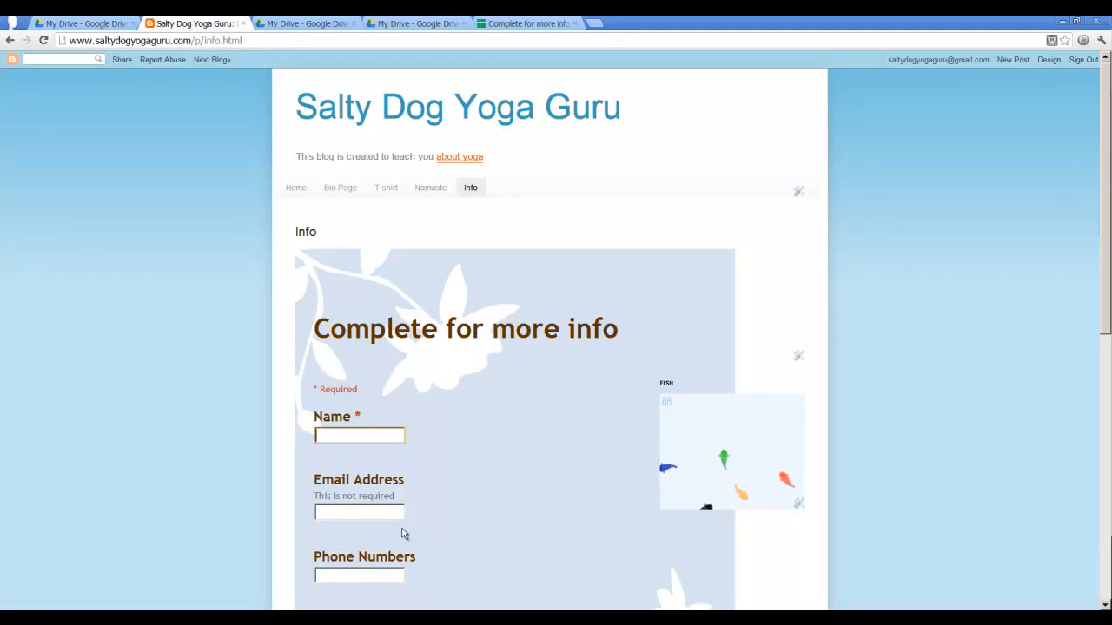
- Fill in the contact's e-mail address in the embedded form's Email Address field
click(352, 512)
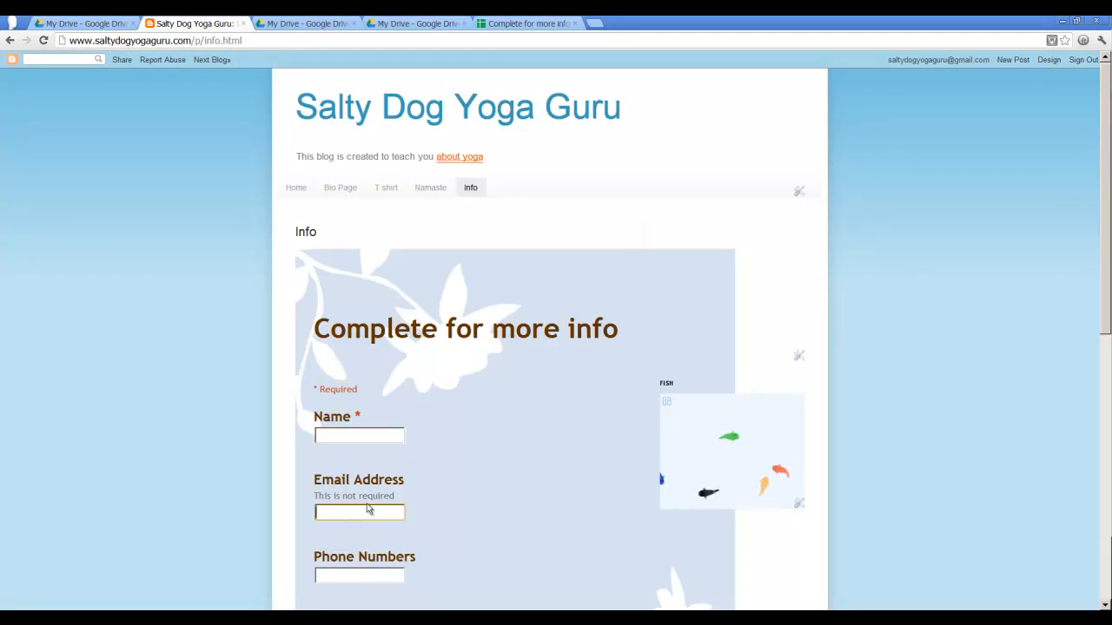
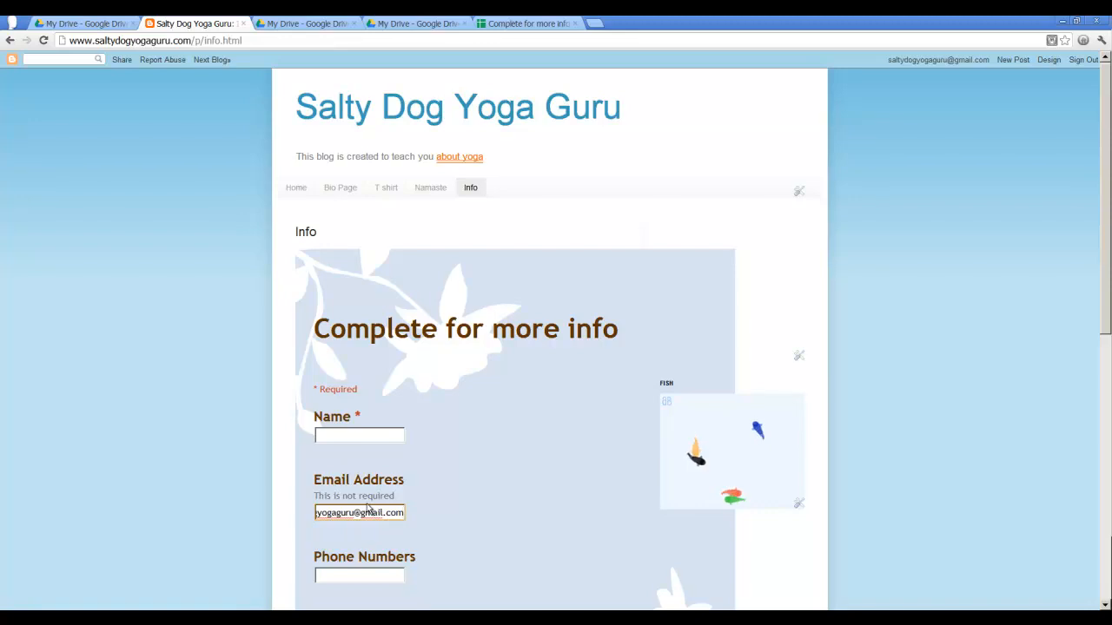
- Select Morning as the best time to contact and enter the contact's phone number in the Phone Numbers field
click(379, 578)
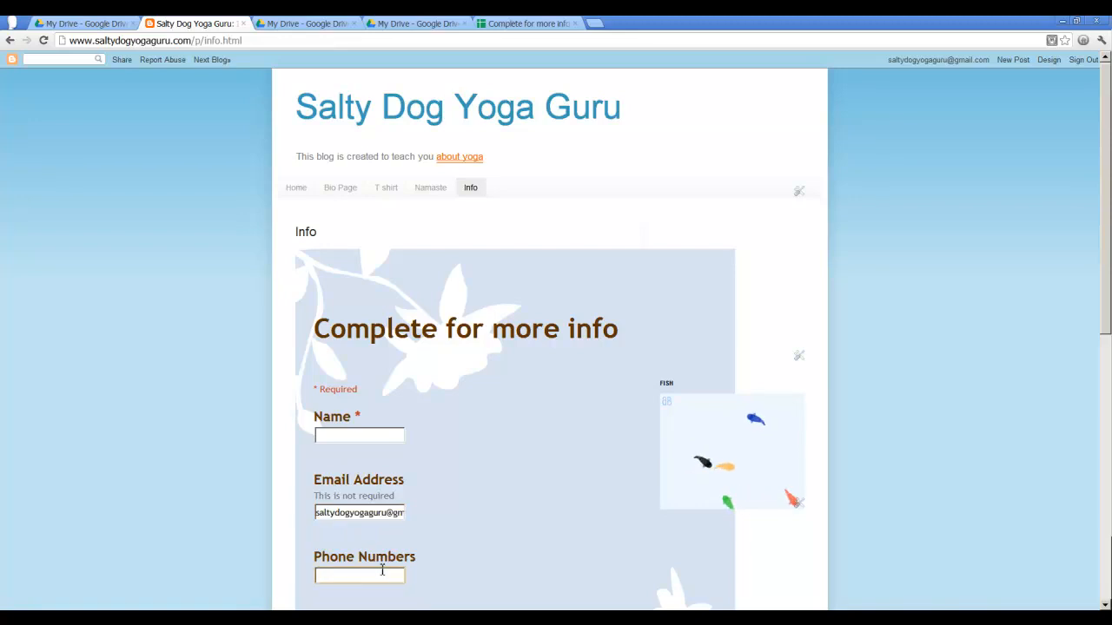
scroll(511, 533, down, 3)
click(320, 523)
click(374, 461)
text(708-555-5555)
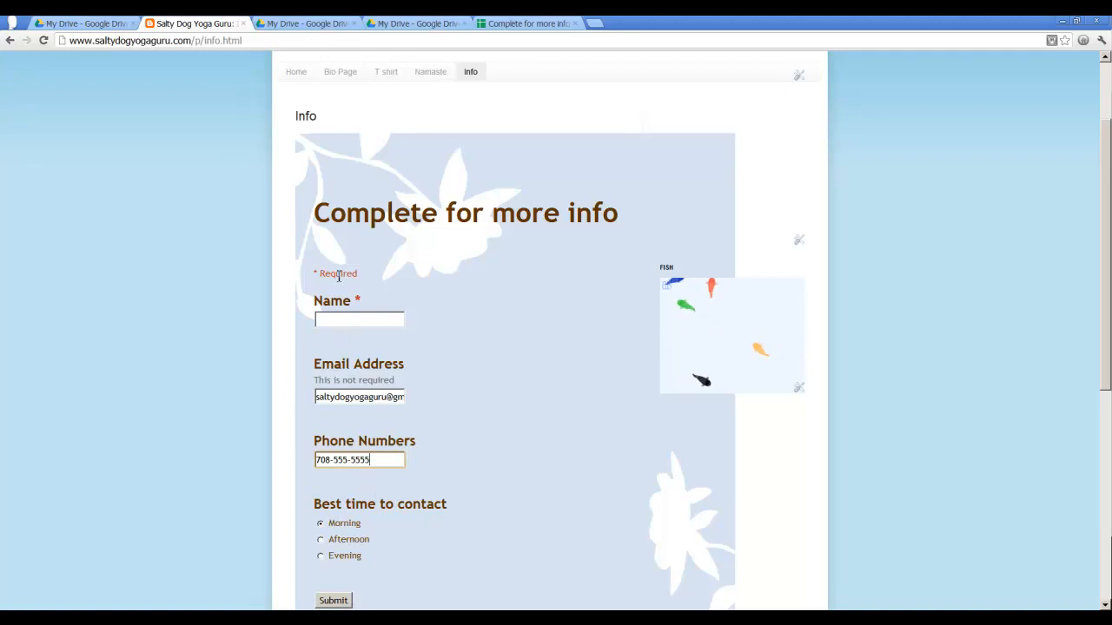
- Try submitting the embedded form, then enter a name in the required Name field
click(332, 600)
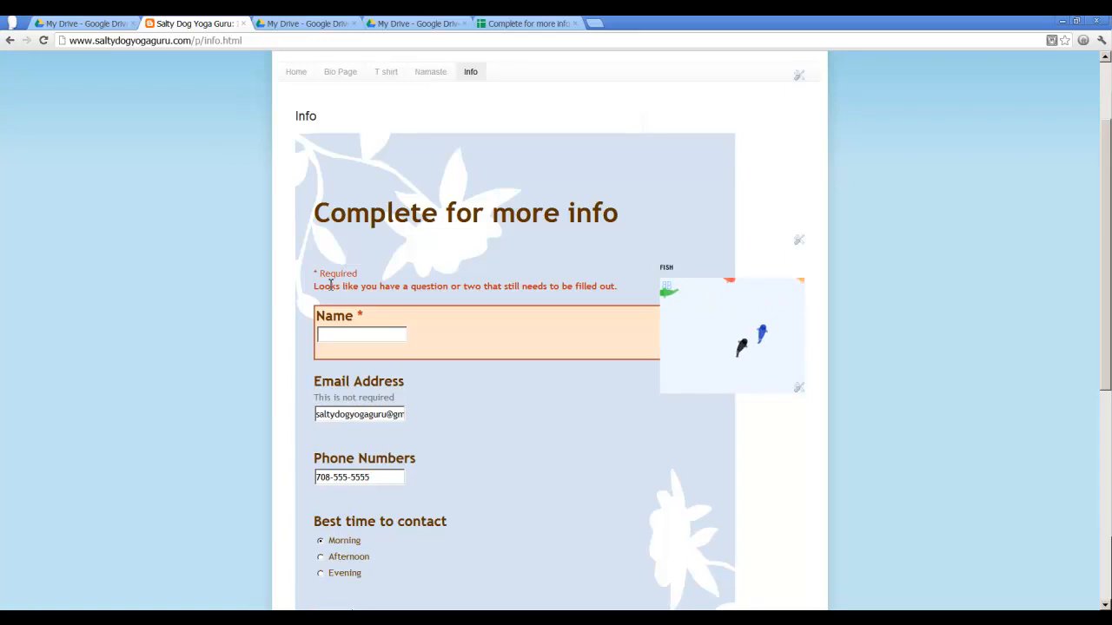
click(377, 331)
text(Jeff)
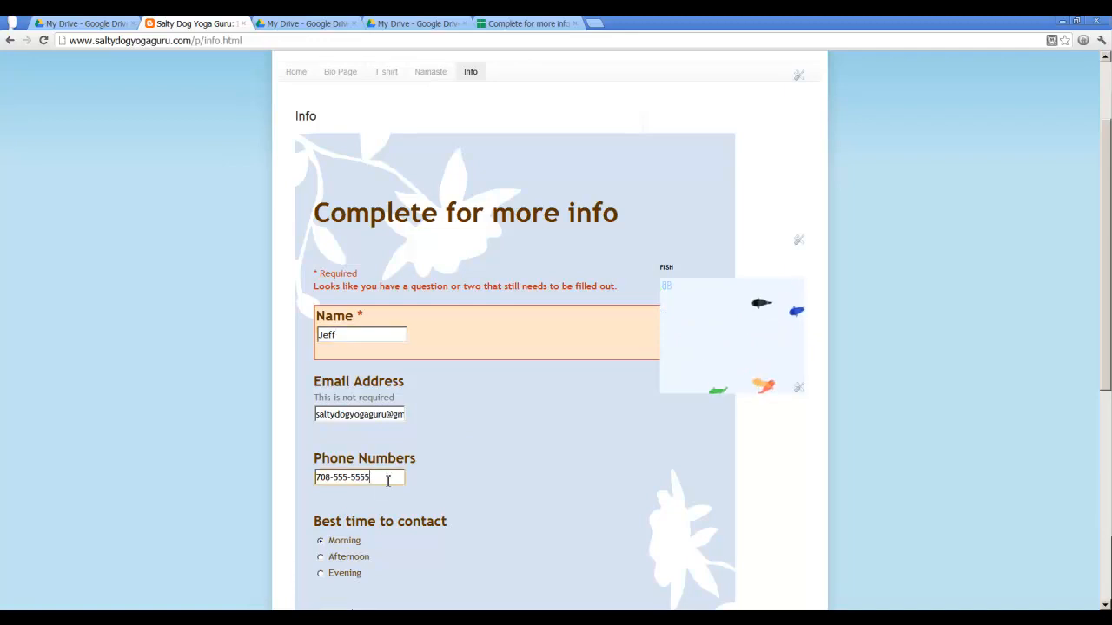
- Clear the Phone Numbers field and submit the form
triple_click(389, 478)
key(BackSpace)
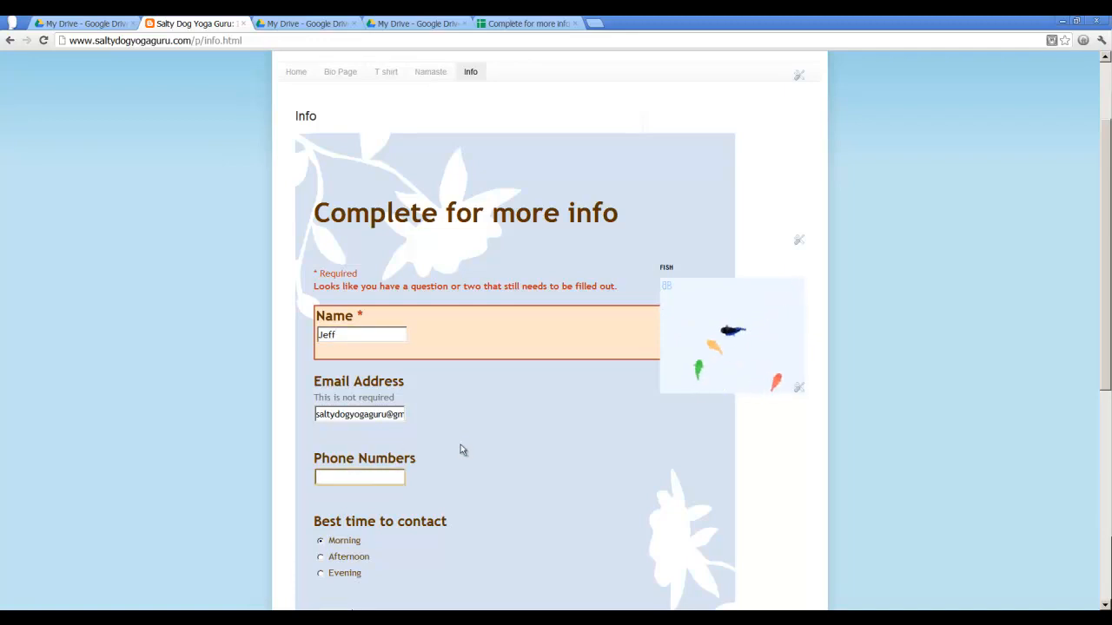
scroll(461, 434, down, 2)
click(344, 502)
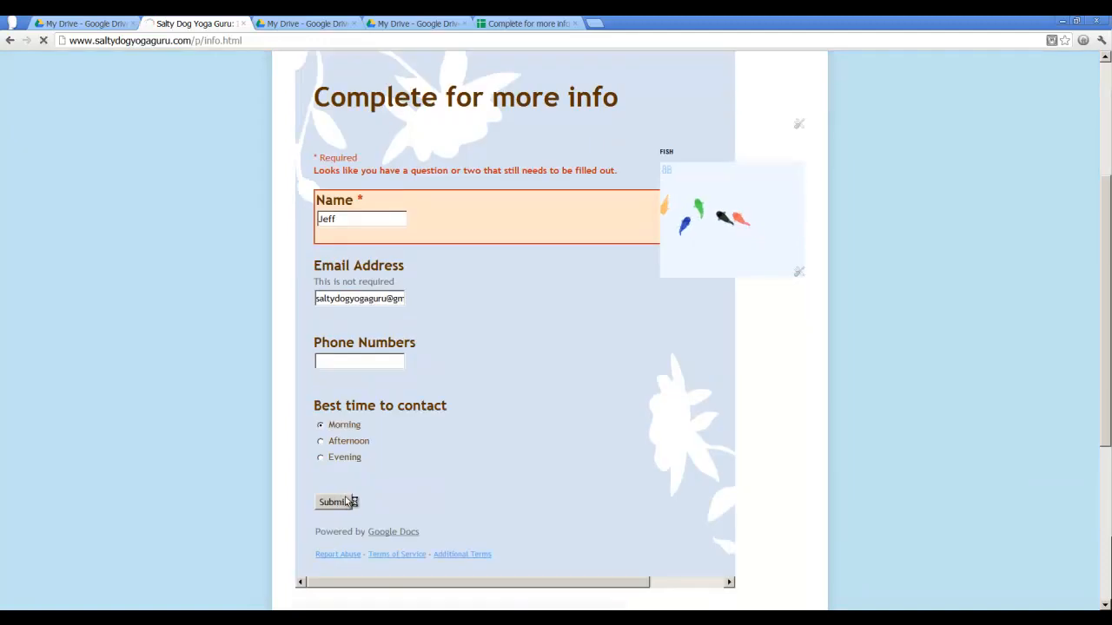
scroll(425, 476, up, 2)
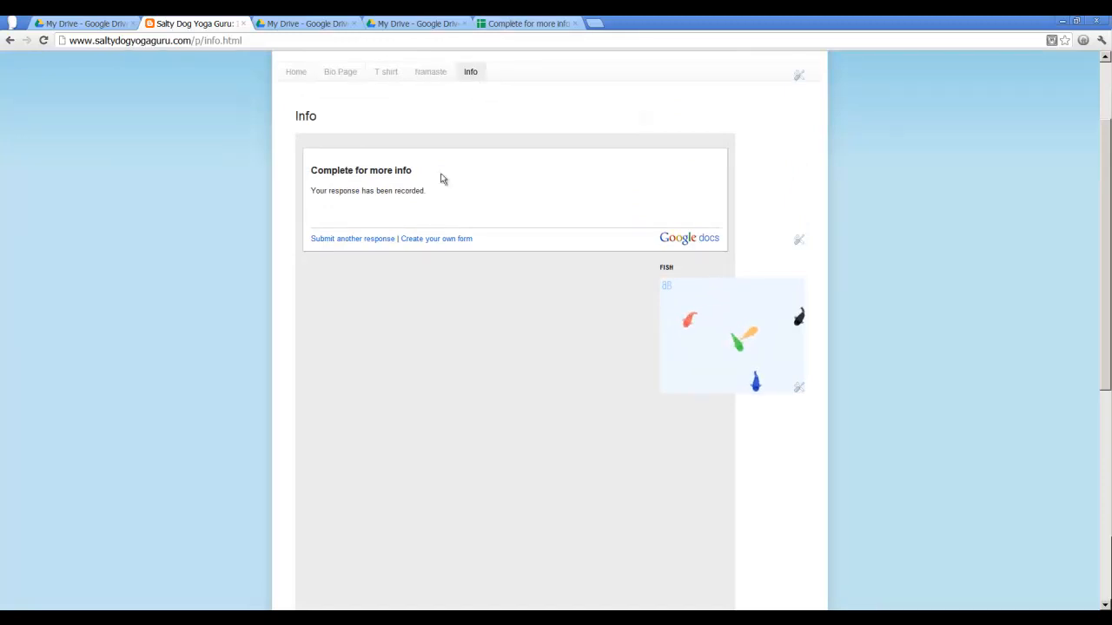
- Open the Complete for more info response spreadsheet from Drive to review the submitted entry
click(307, 74)
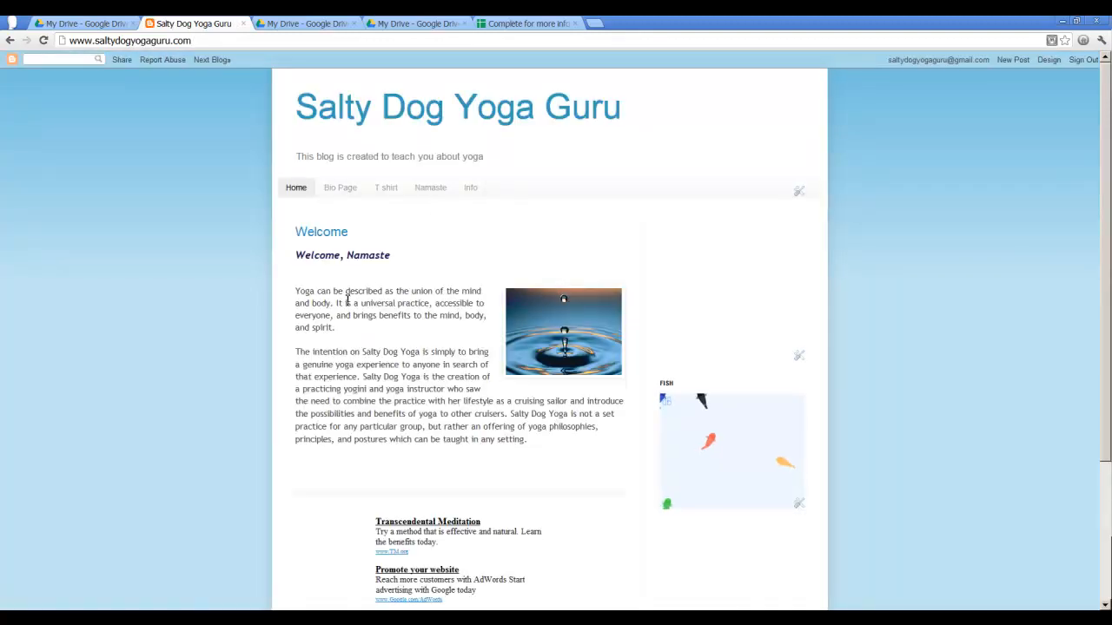
scroll(379, 287, down, 2)
scroll(383, 284, up, 2)
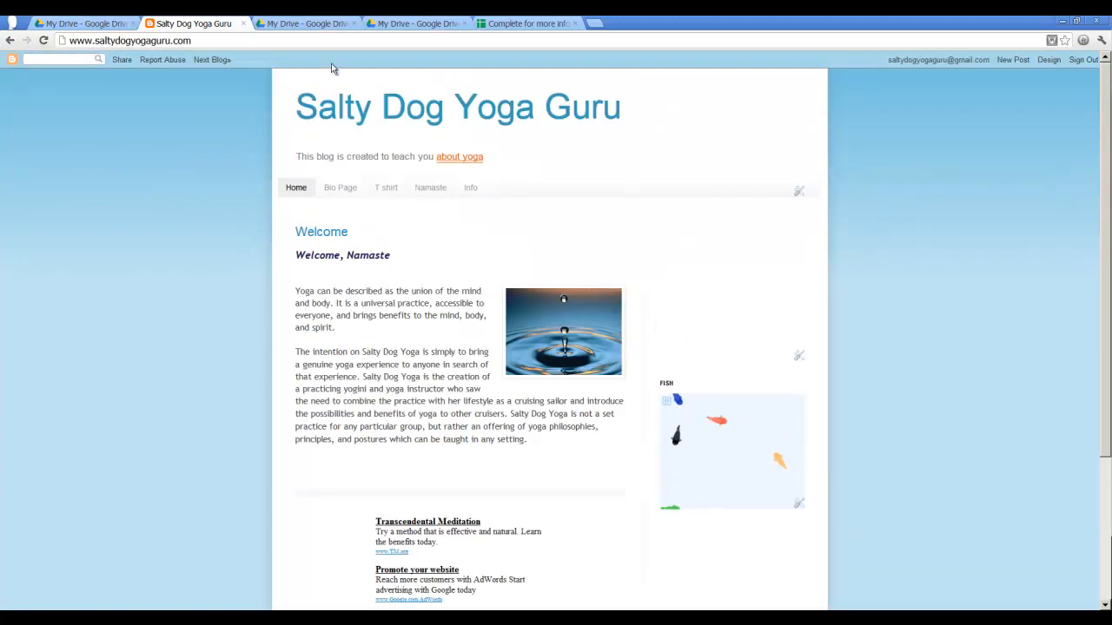
click(320, 25)
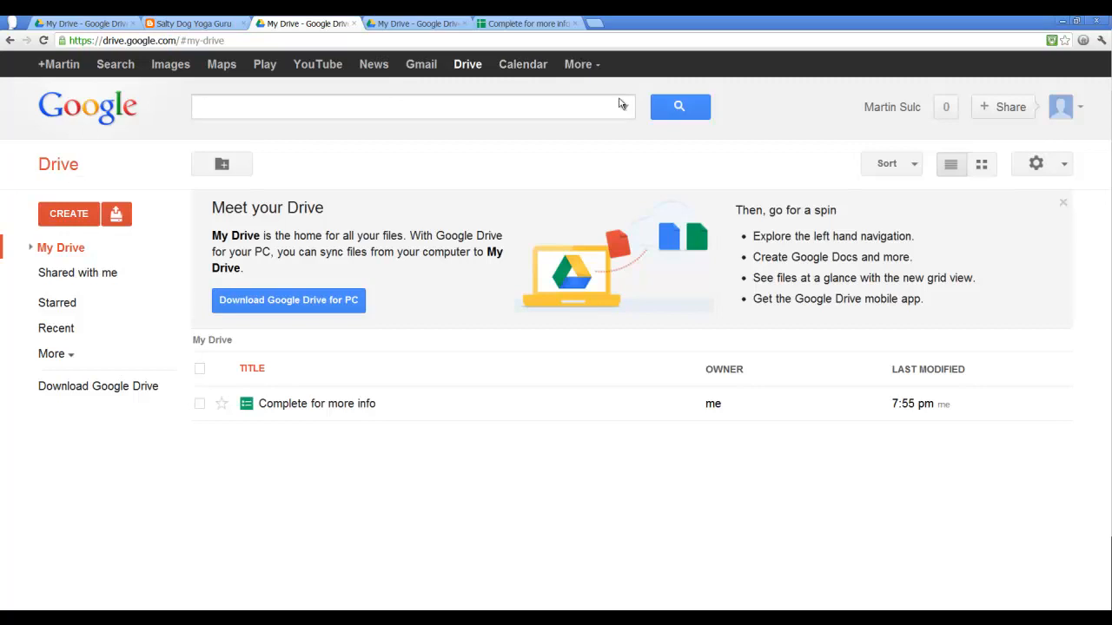
click(283, 405)
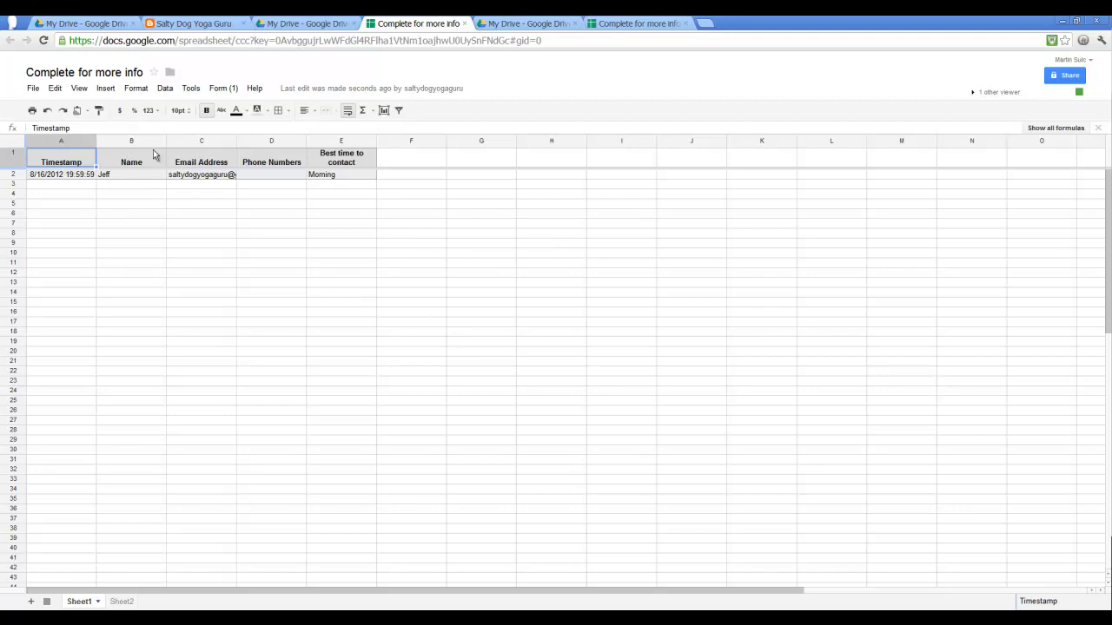
click(86, 89)
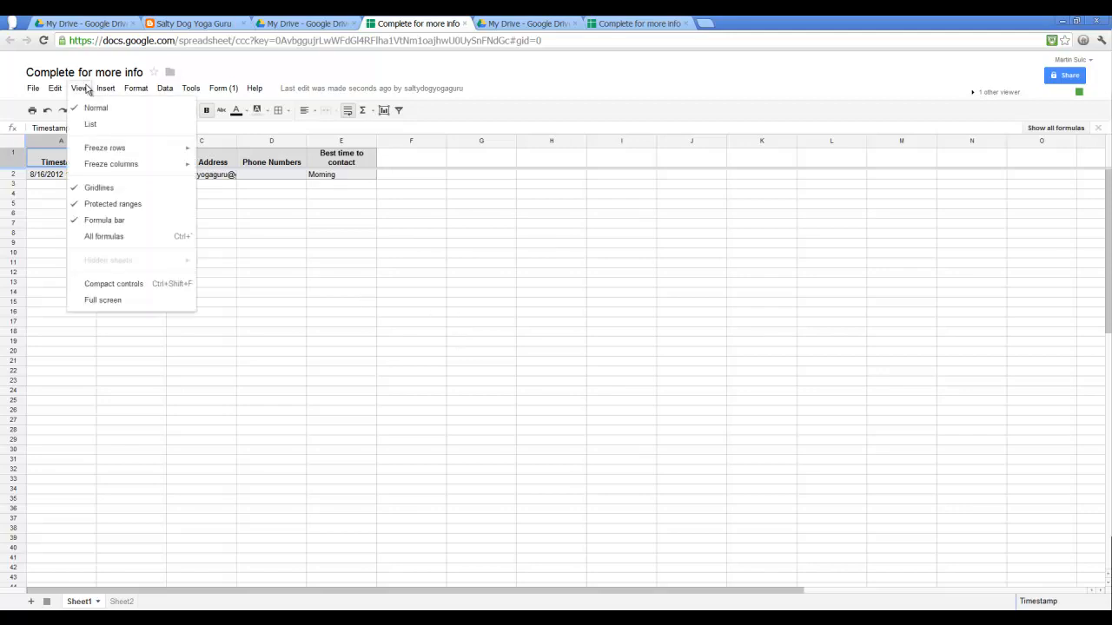
mouse_move(105, 91)
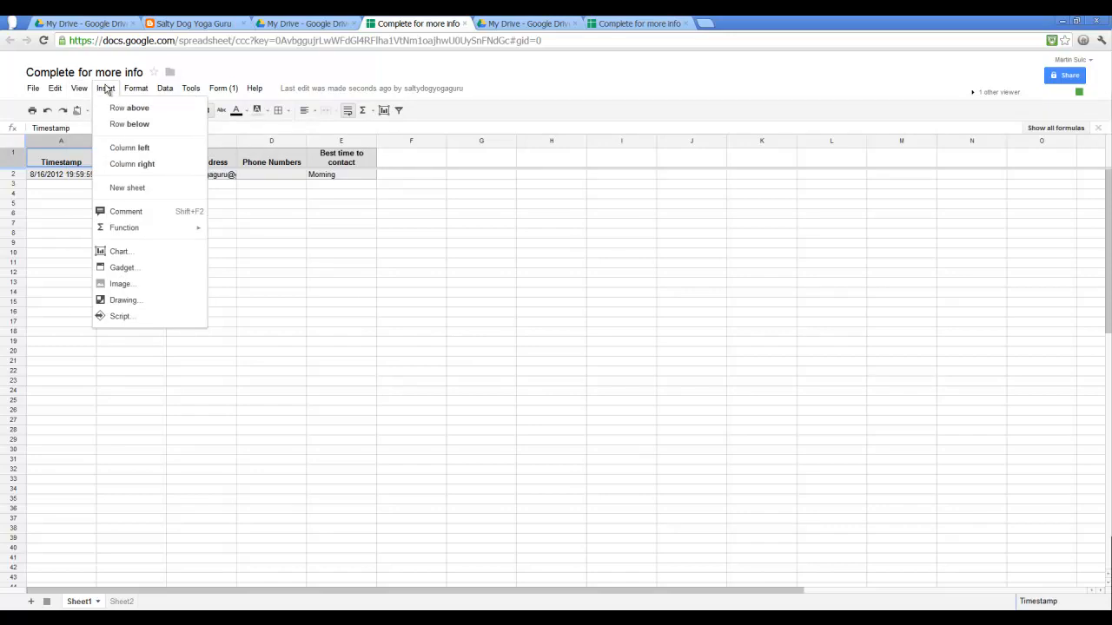
mouse_move(59, 93)
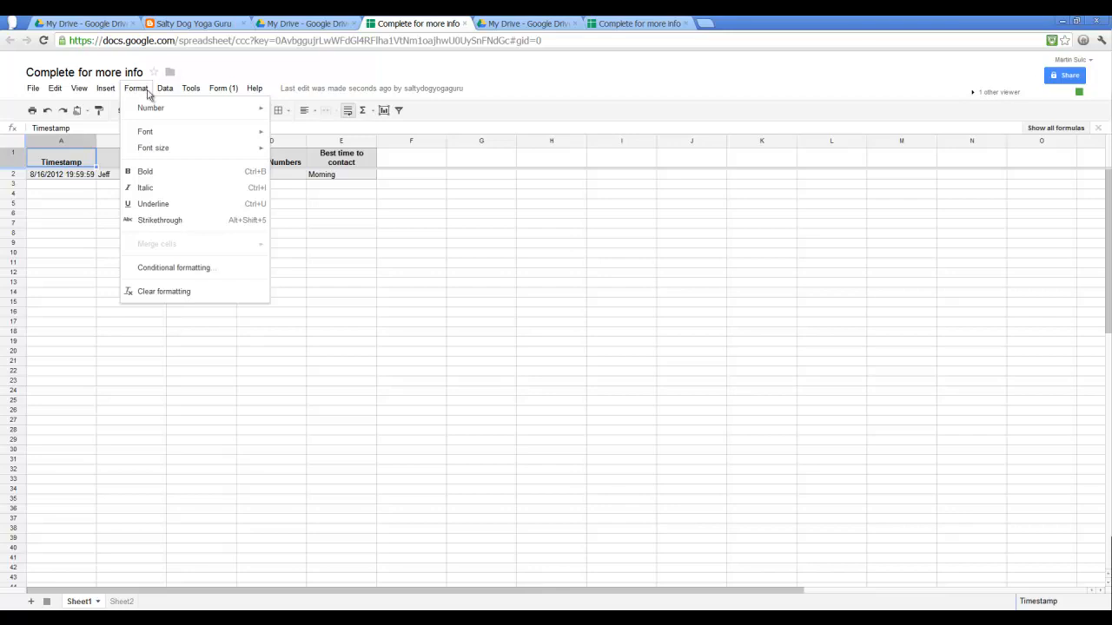
mouse_move(168, 95)
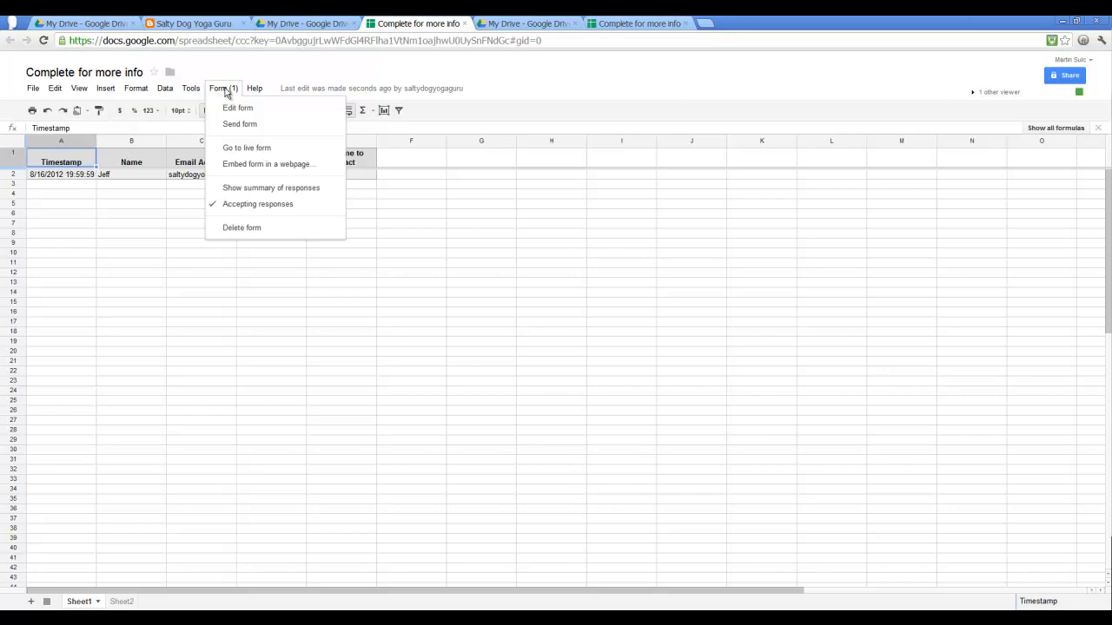
click(465, 310)
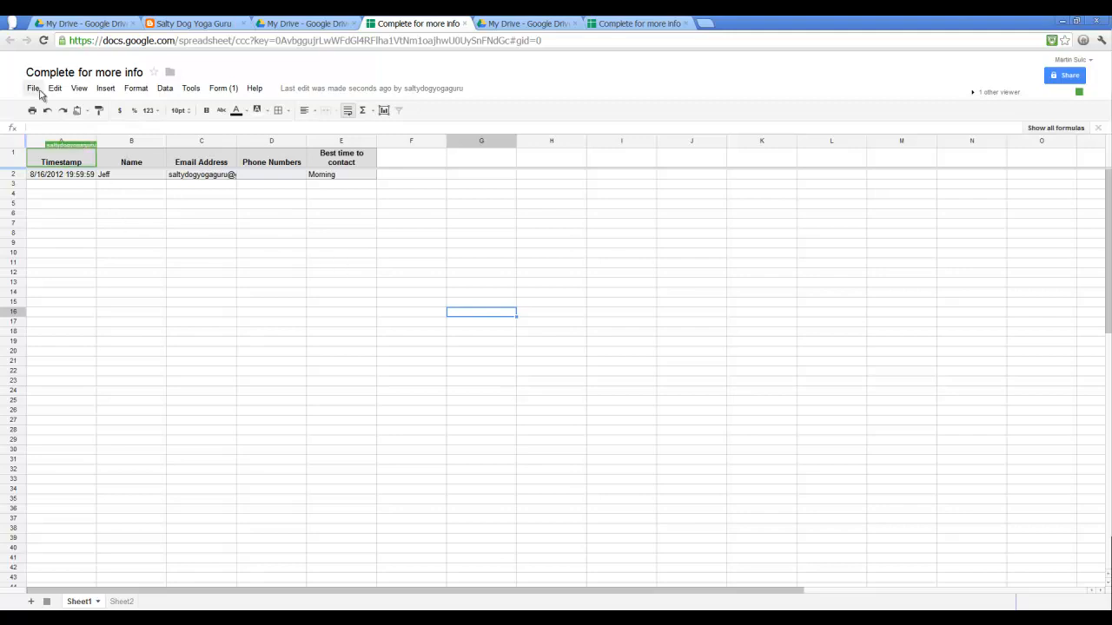
- Open the form editor from the spreadsheet and maximize its window
click(232, 89)
click(239, 109)
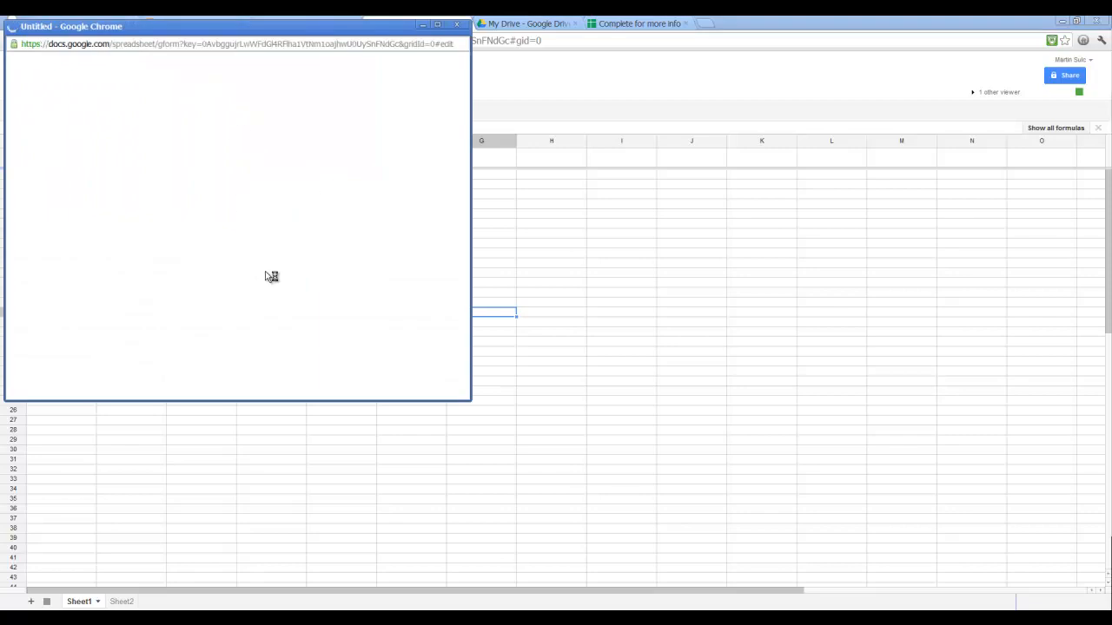
click(439, 25)
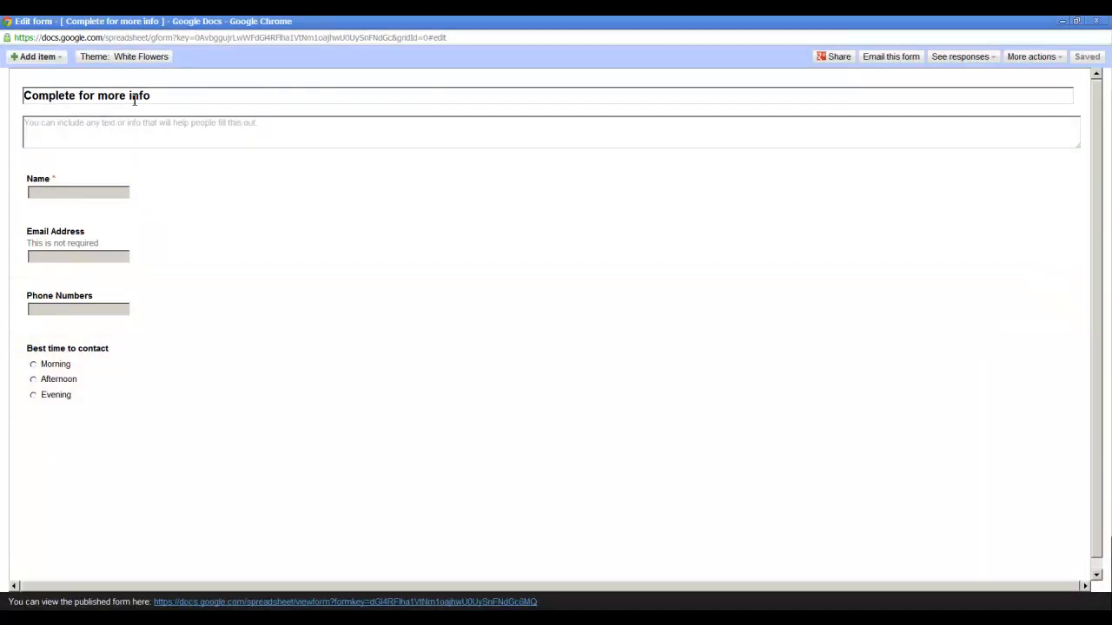
click(130, 57)
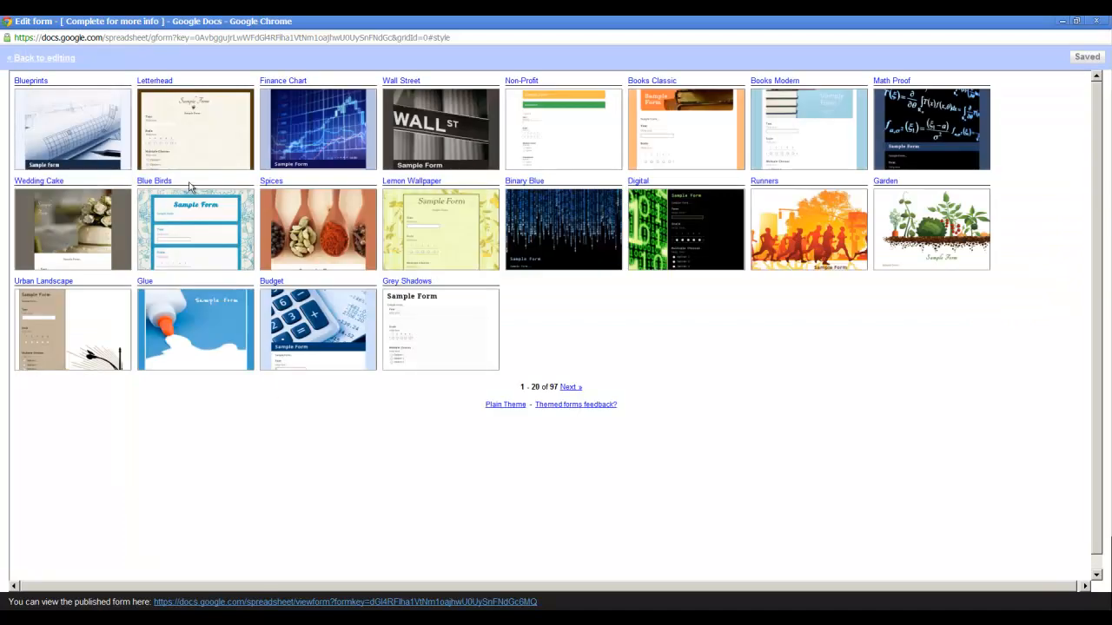
click(319, 242)
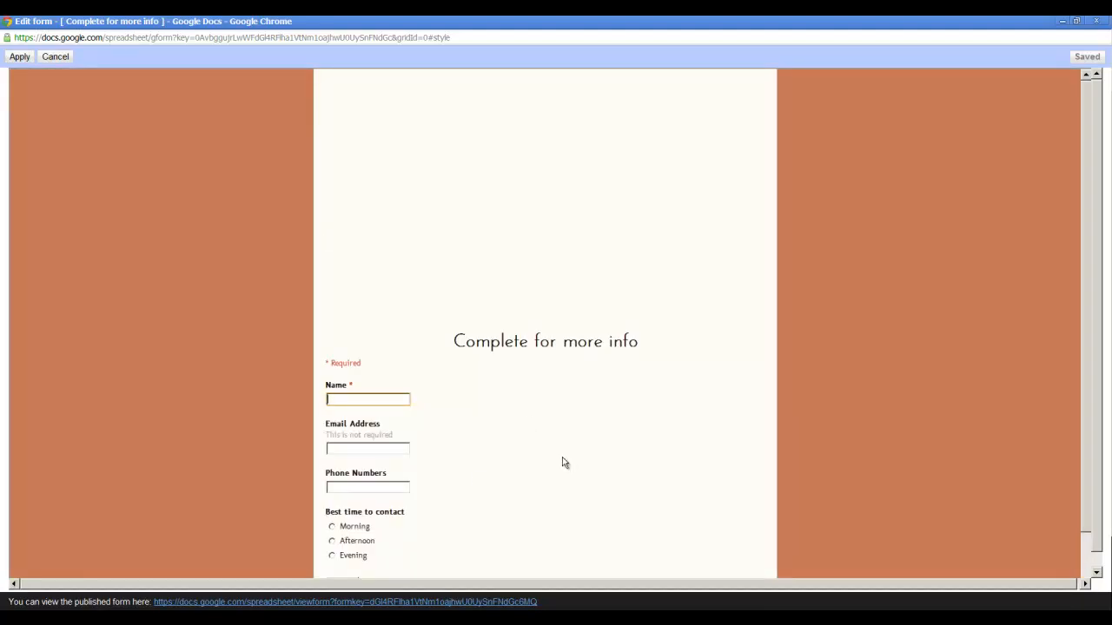
click(55, 58)
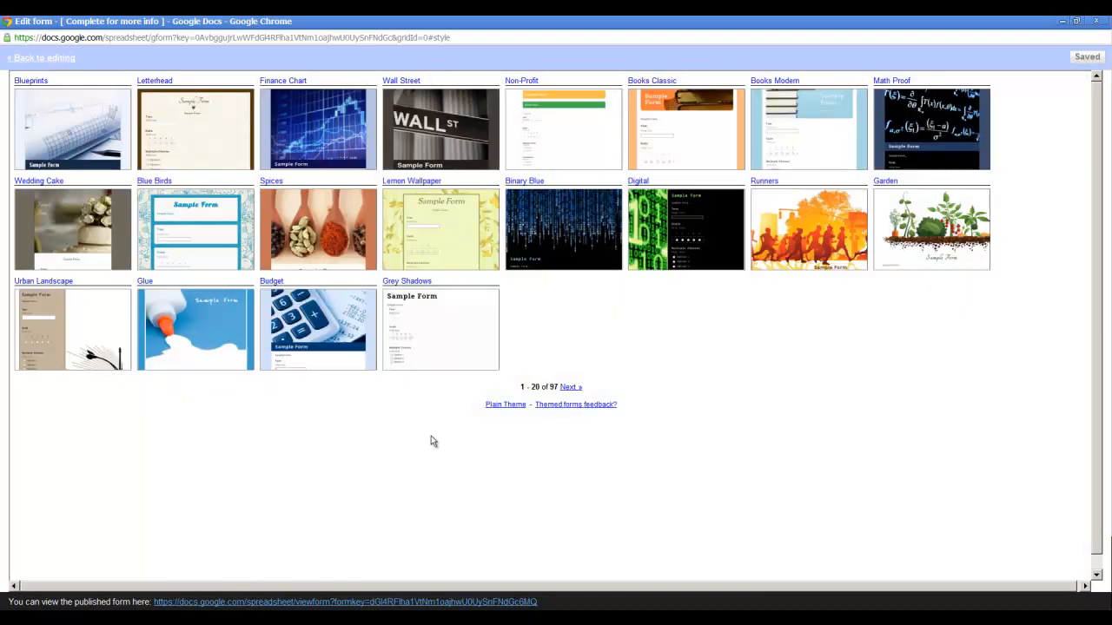
- Apply the Runners theme to the form
click(817, 255)
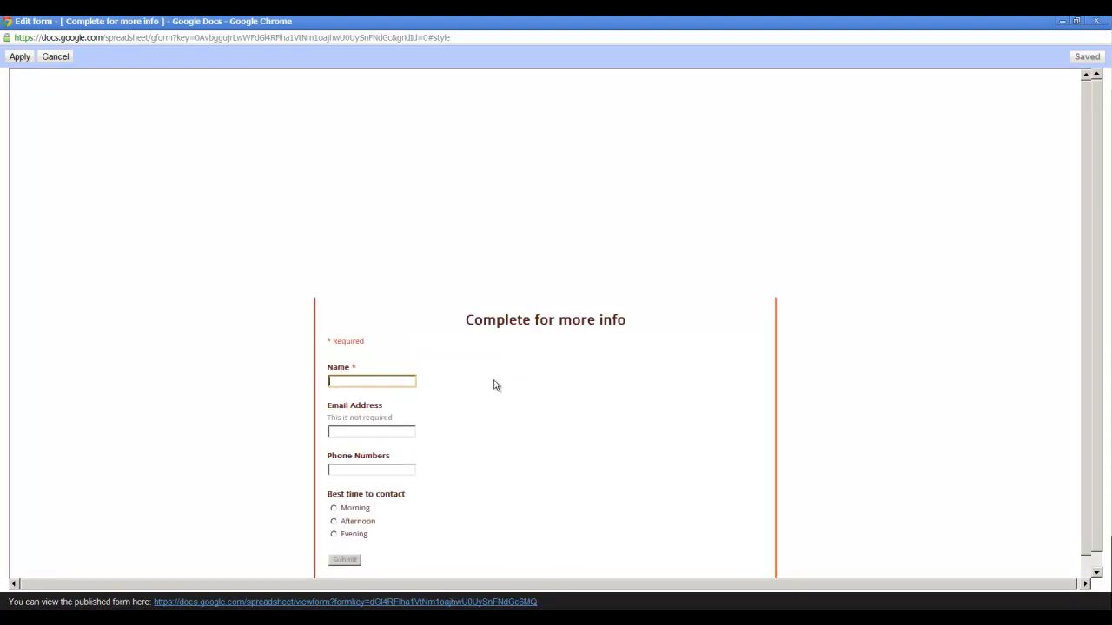
scroll(511, 423, down, 1)
scroll(511, 422, up, 1)
scroll(512, 422, down, 1)
scroll(512, 421, up, 1)
click(19, 56)
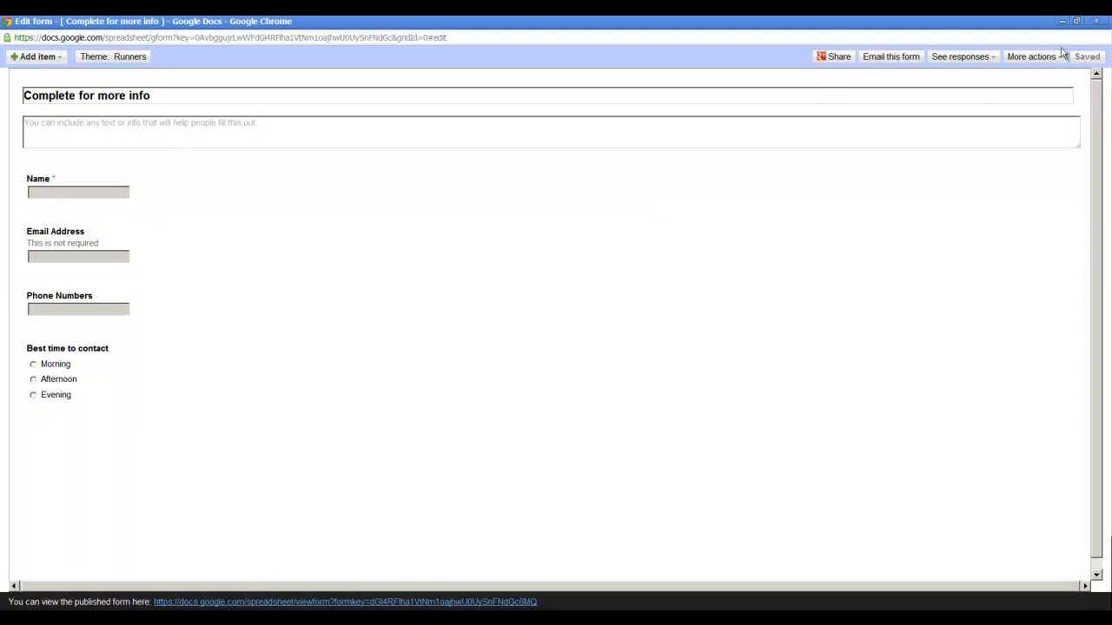
- Open the live blog's Info page to check the embedded form's new theme
click(1063, 22)
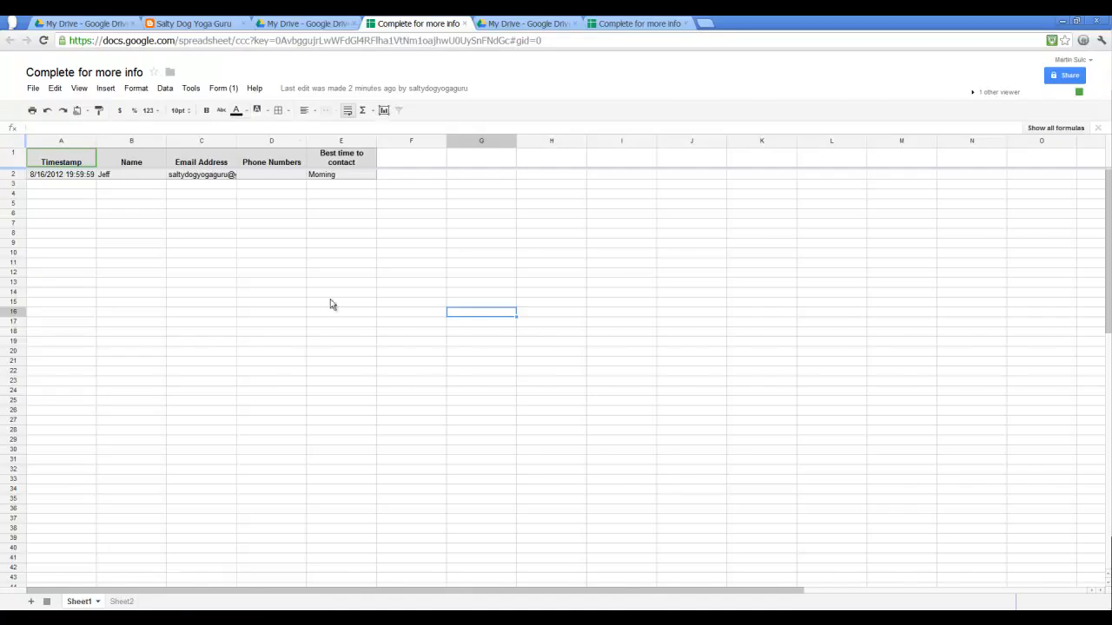
click(192, 24)
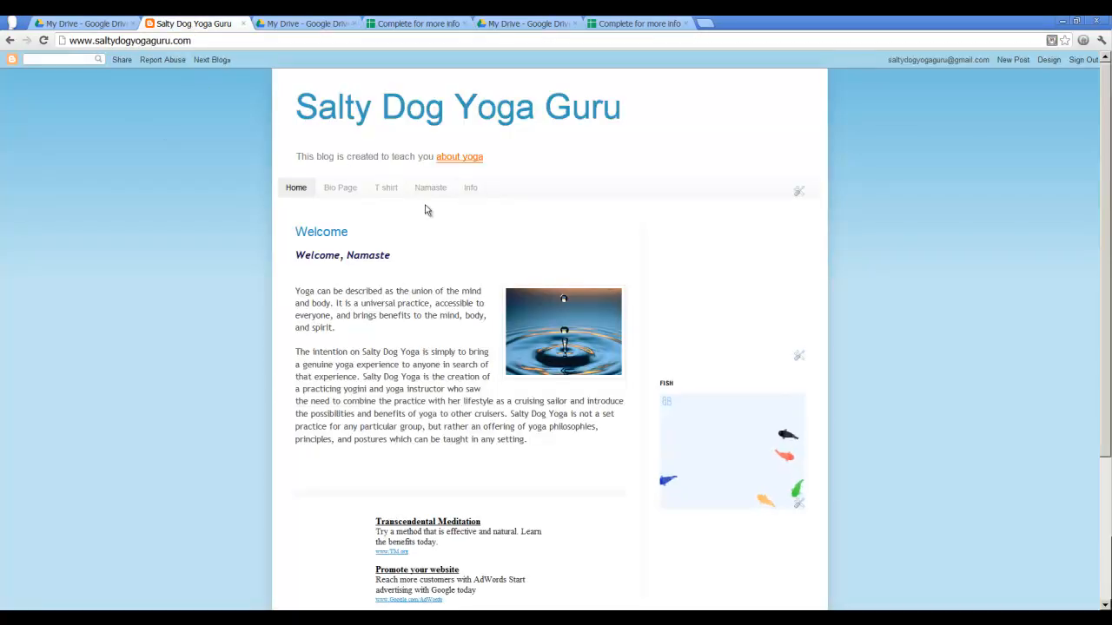
click(467, 196)
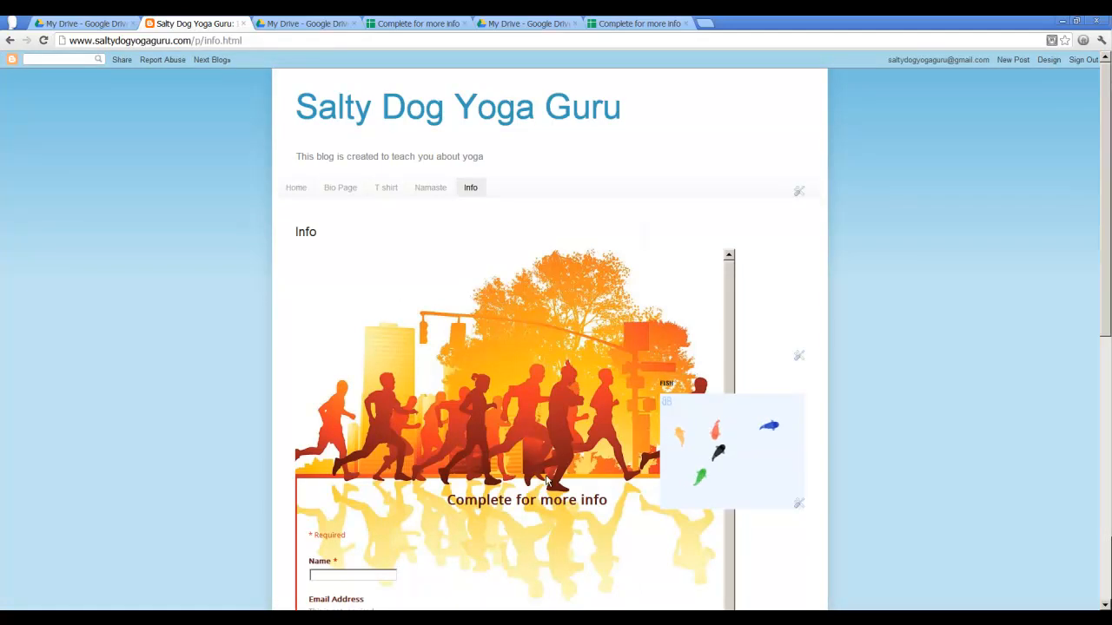
scroll(555, 452, down, 1)
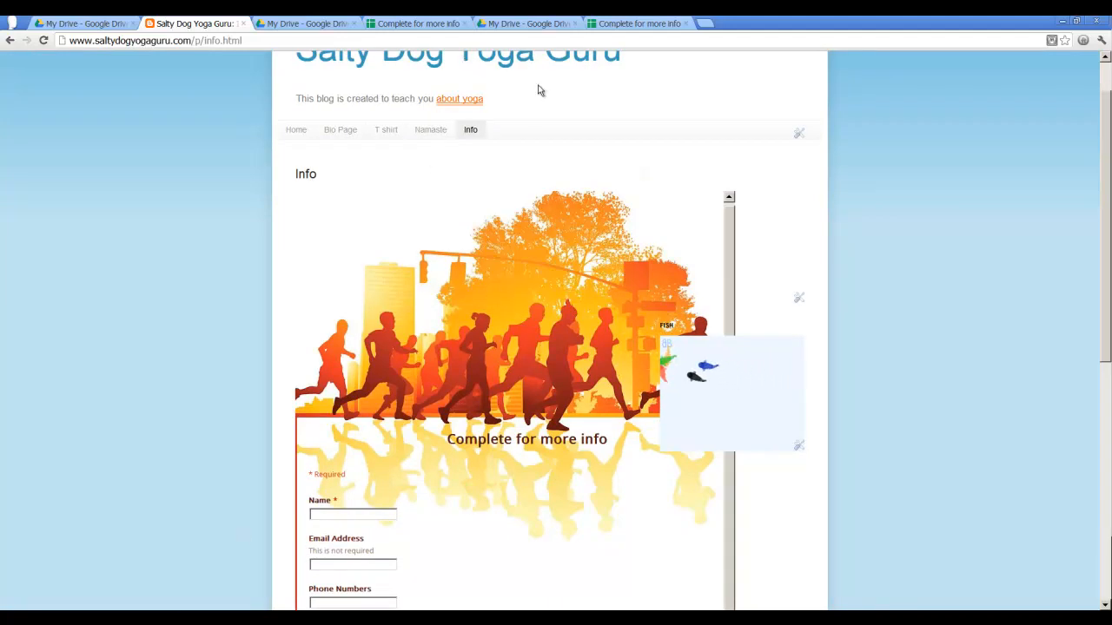
- Reapply the White Flowers theme to the form from the theme gallery
click(515, 26)
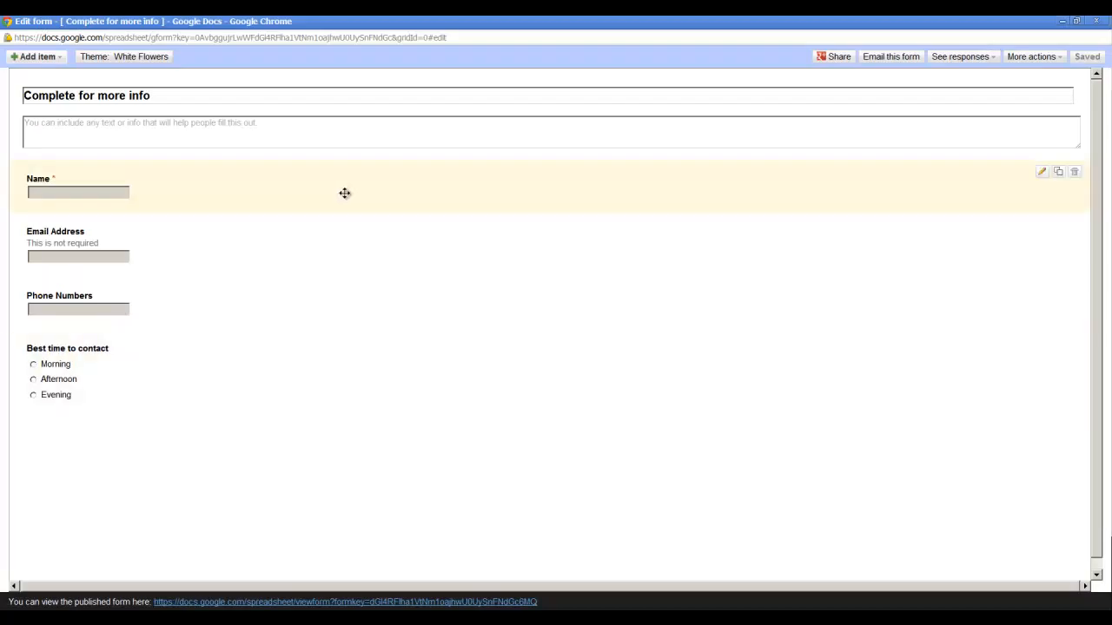
click(157, 56)
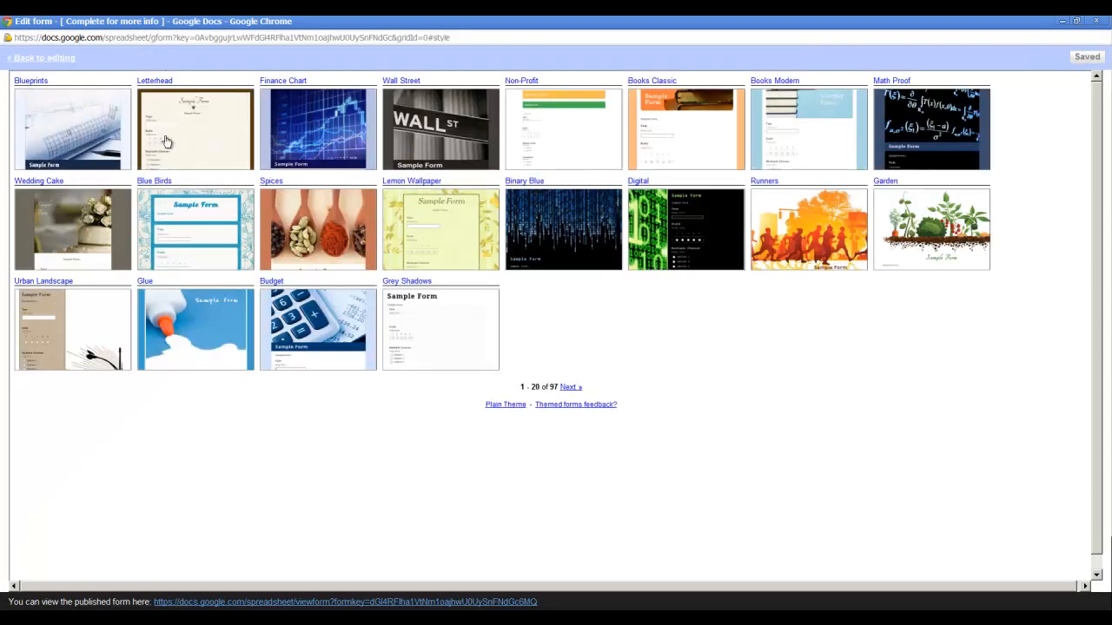
click(569, 388)
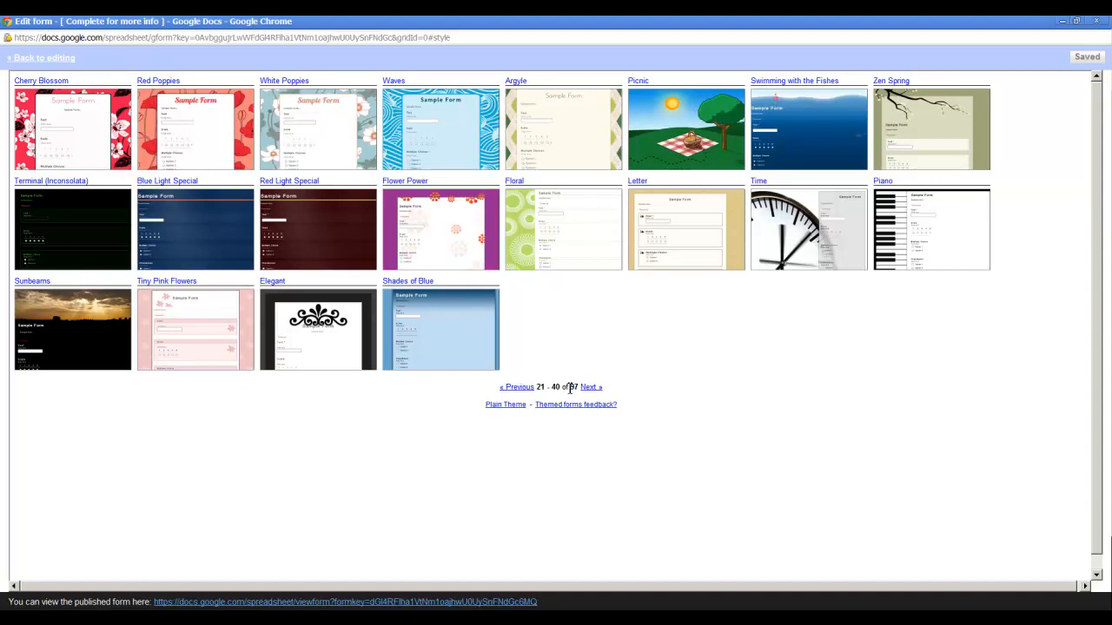
click(591, 387)
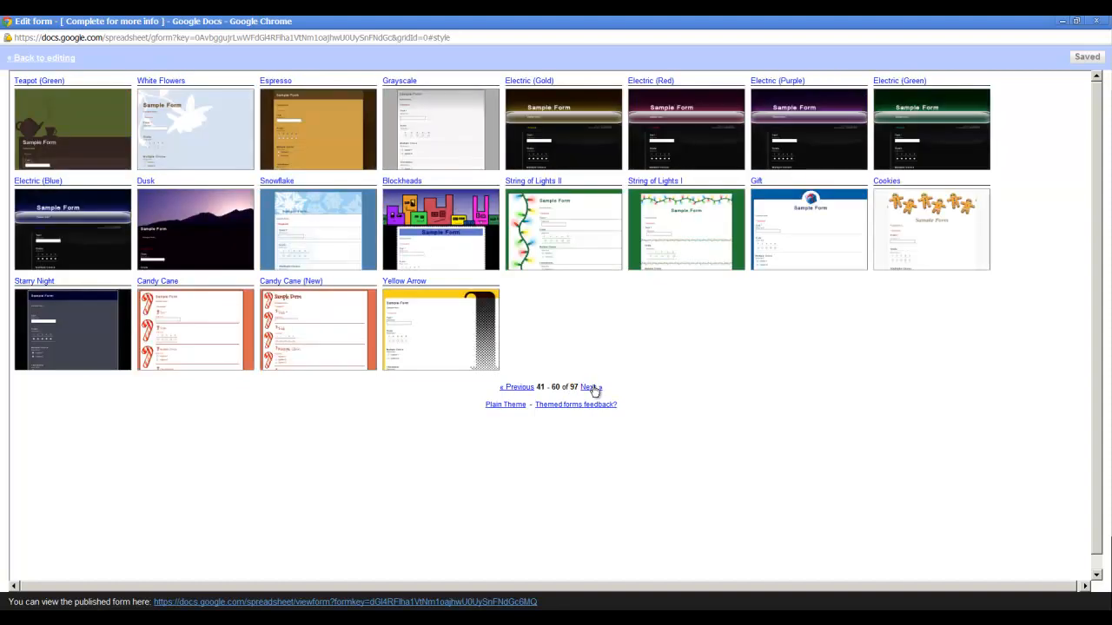
click(212, 150)
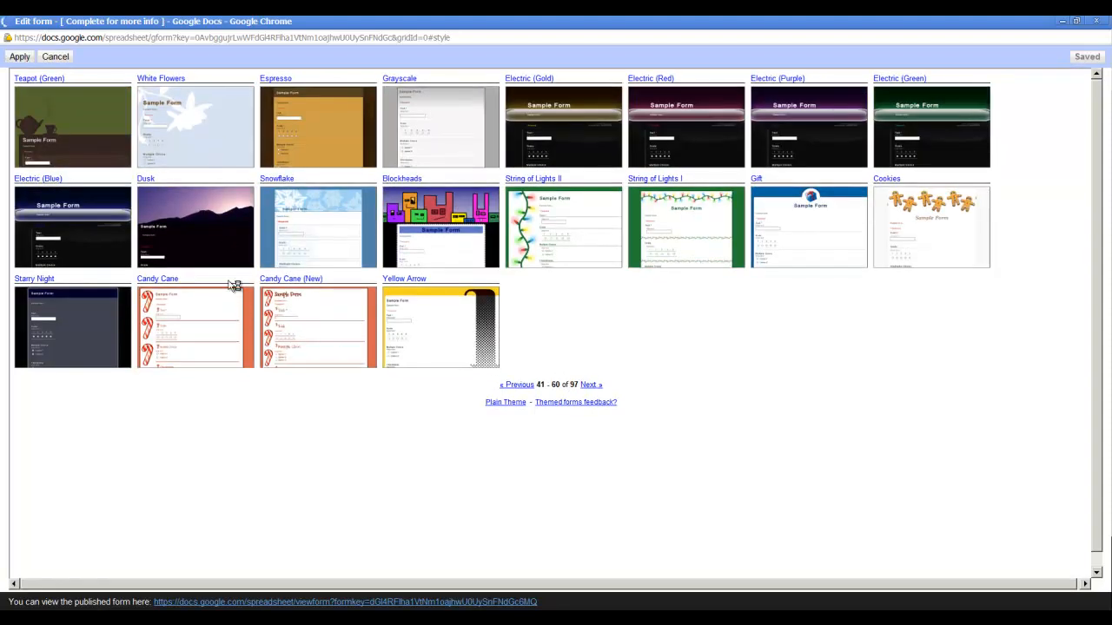
click(20, 57)
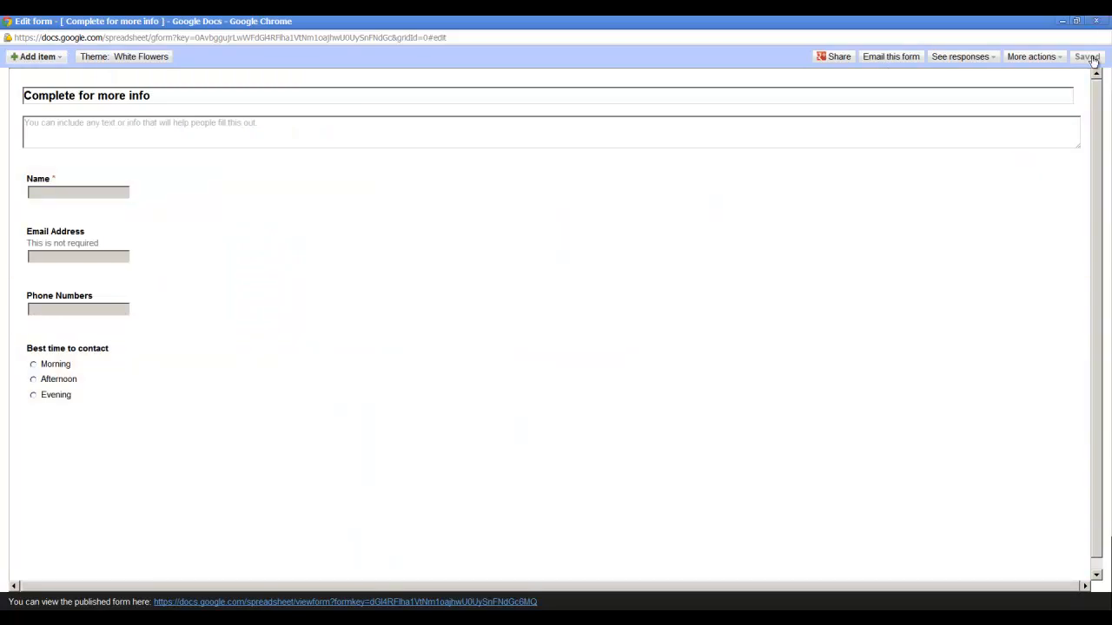
- Reopen the live blog's Info page to check the form's restored theme
click(1095, 24)
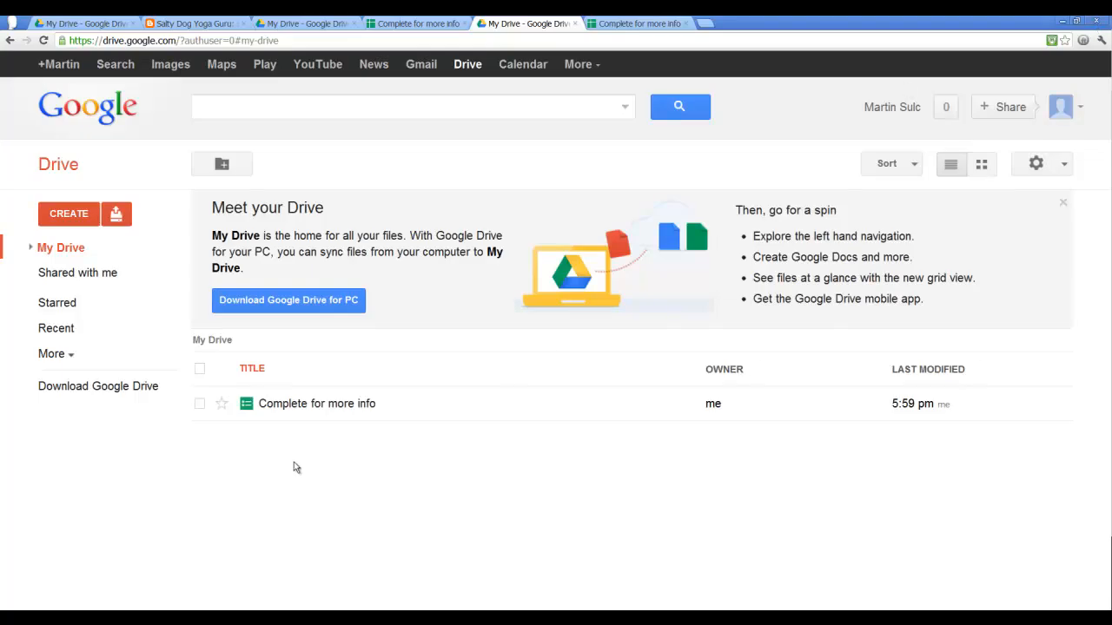
click(196, 23)
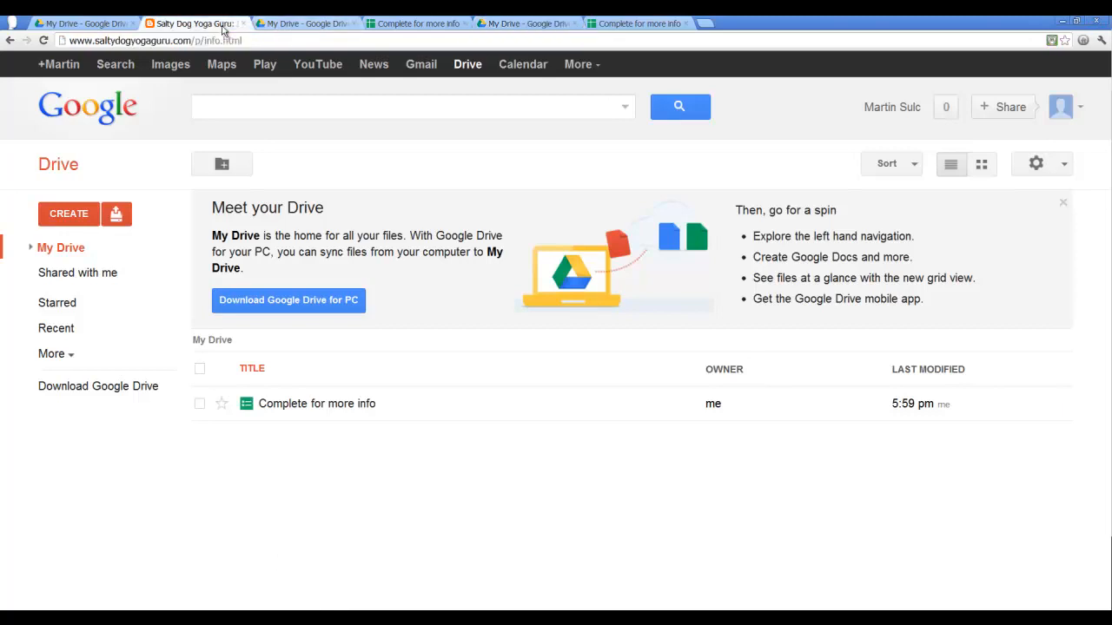
click(477, 131)
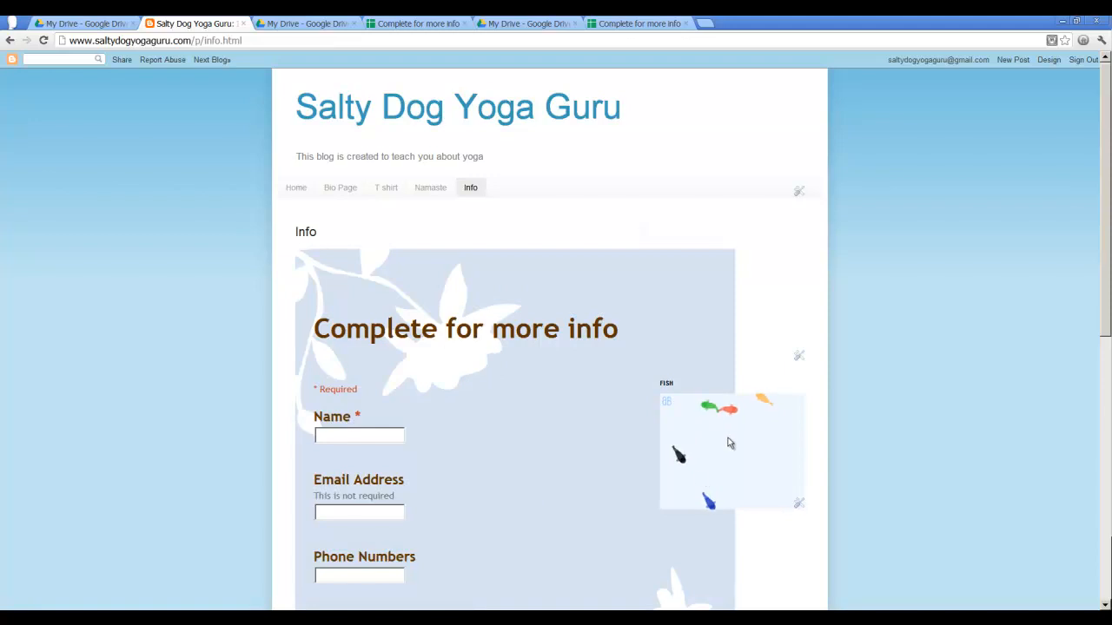
scroll(644, 451, down, 3)
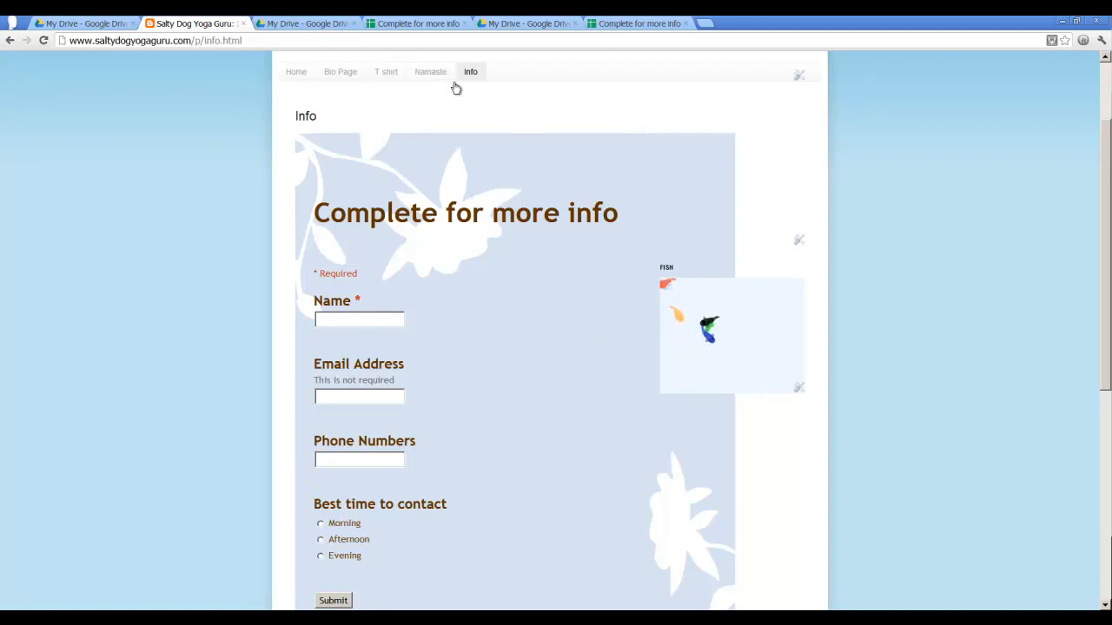
- Open the Info page's HTML in the Blogger page editor and set the embedded form iframe's width to 540
scroll(556, 181, up, 2)
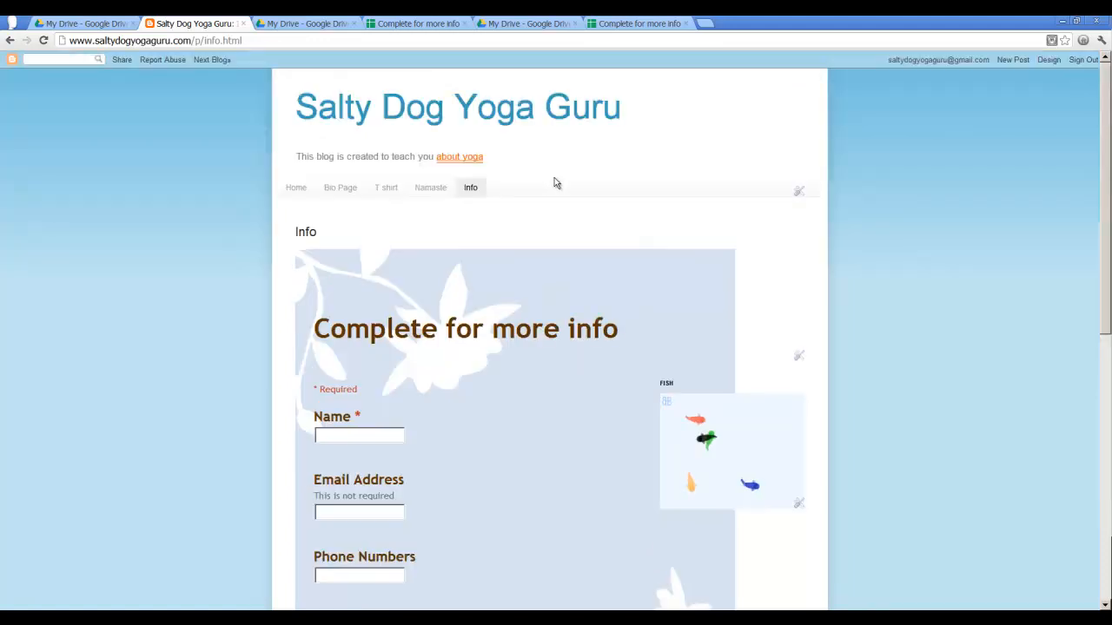
click(1051, 61)
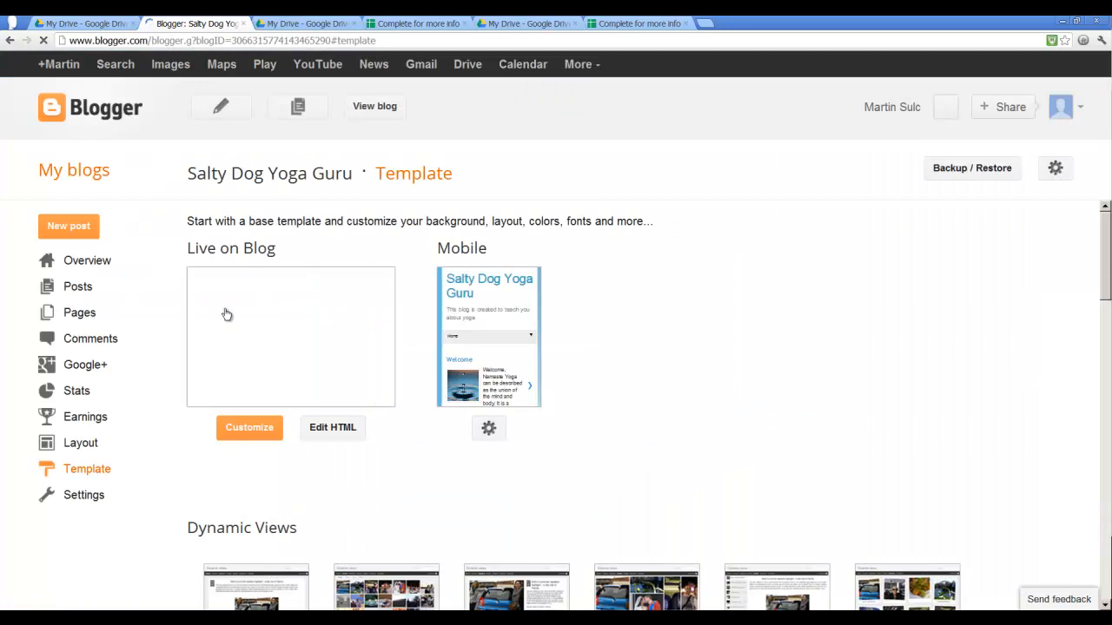
click(78, 314)
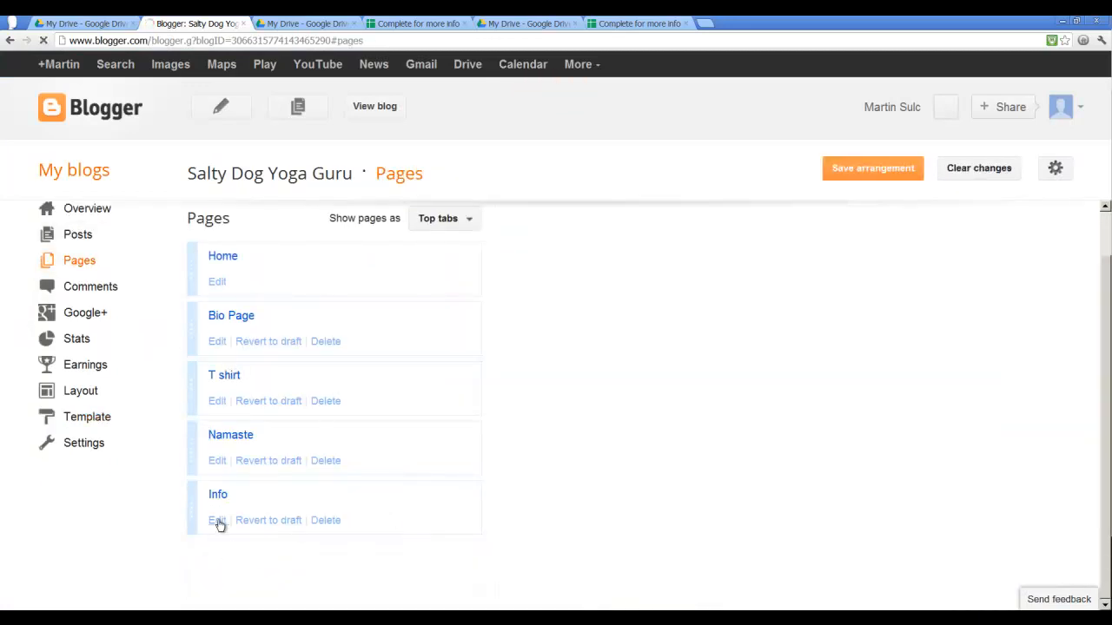
click(217, 522)
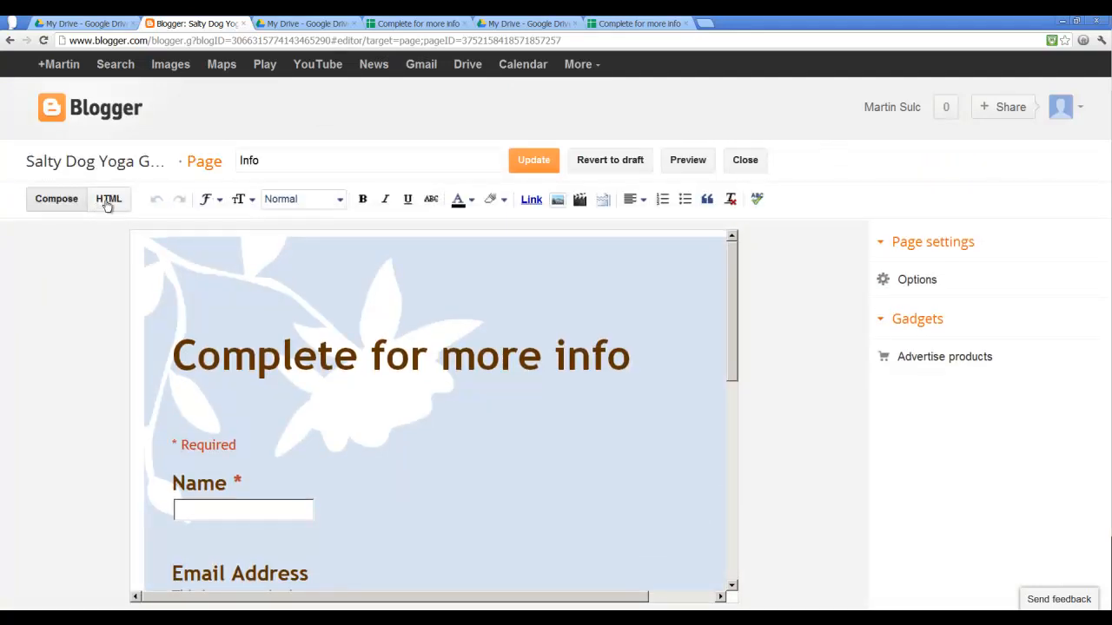
click(108, 204)
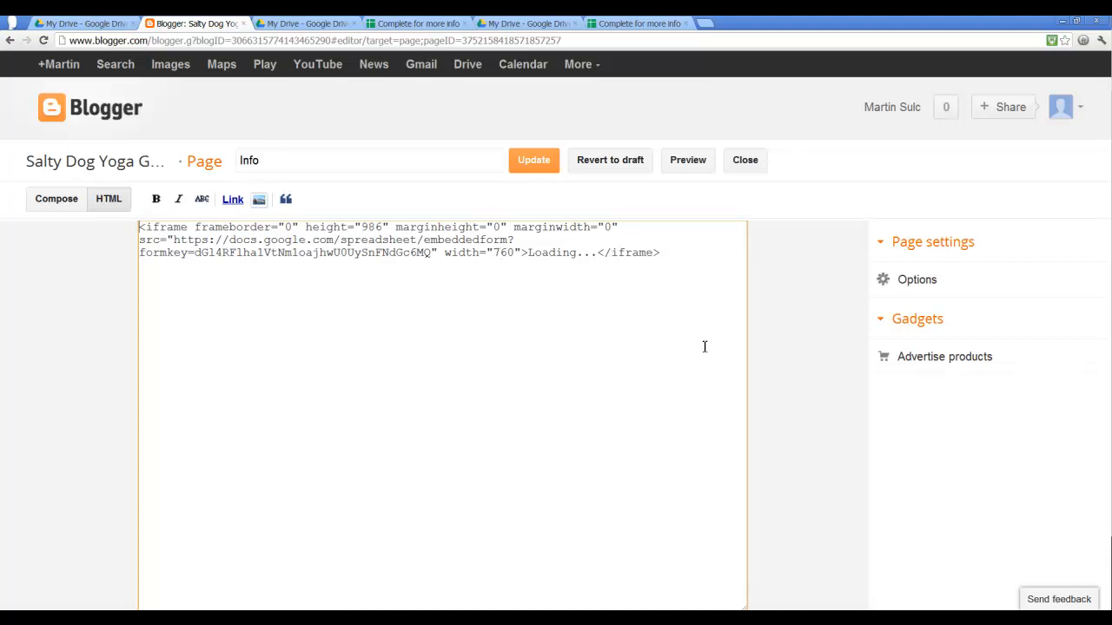
drag(490, 252, 509, 255)
text(540)
click(55, 203)
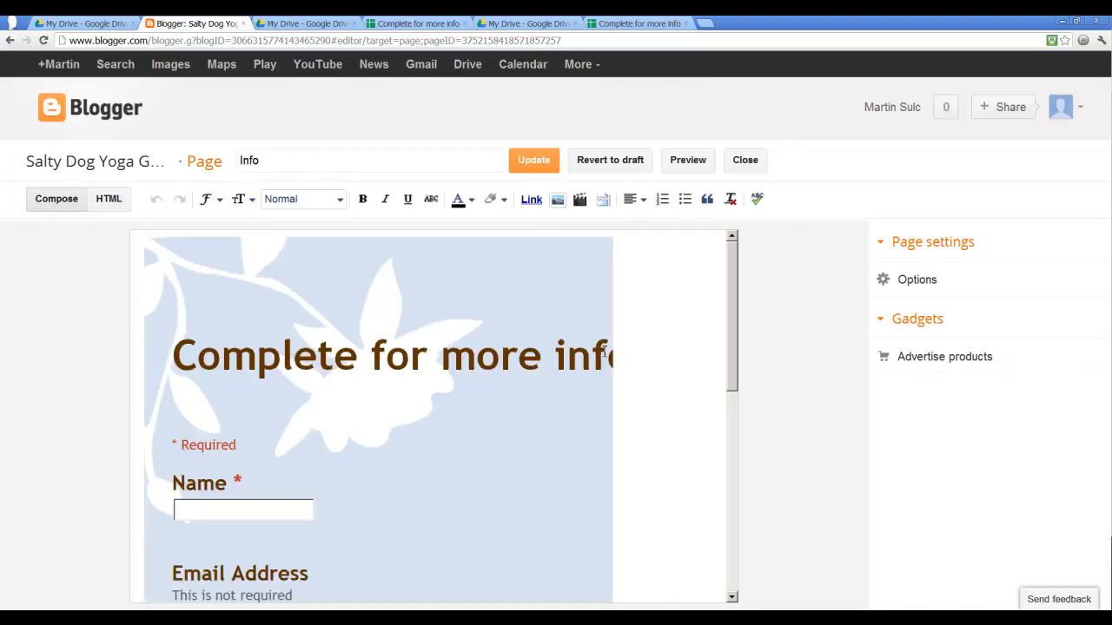
- Set the embedded form iframe's width to 575 and update the Info page
click(113, 200)
key(BackSpace)
key(BackSpace)
text(75)
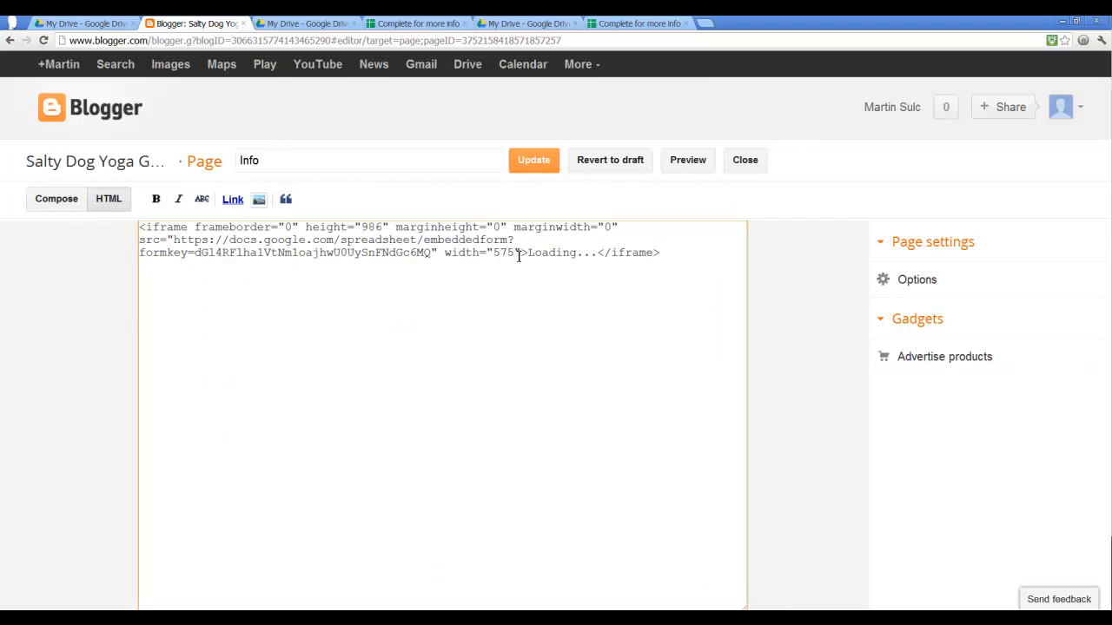
click(54, 200)
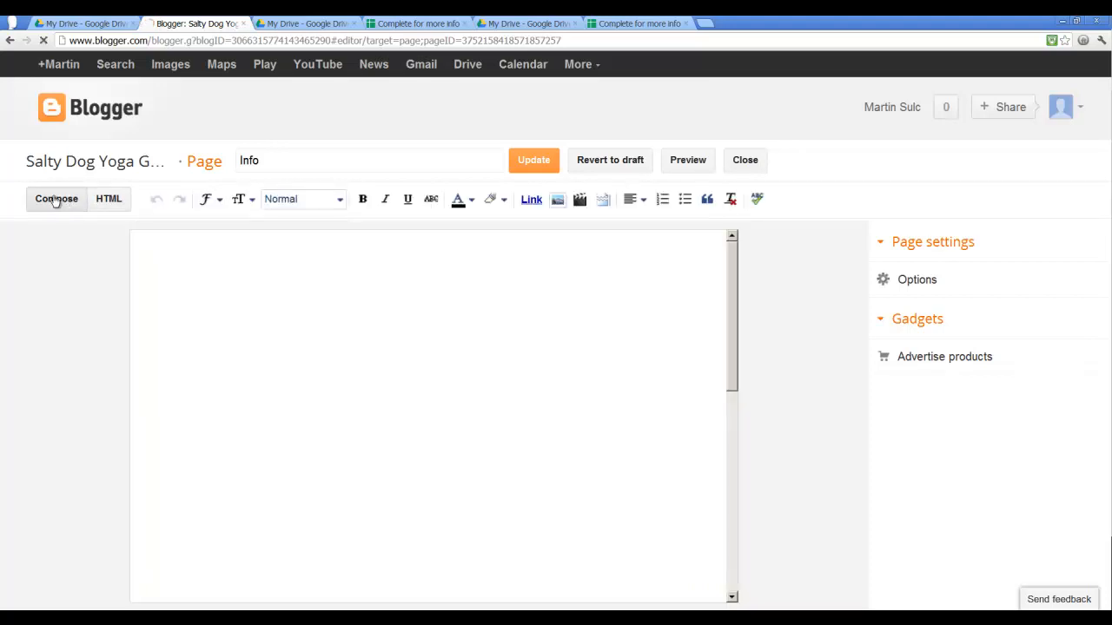
scroll(565, 447, down, 2)
scroll(558, 454, up, 2)
click(531, 163)
- View the live blog's Info page and scroll through the resized embedded form
click(382, 106)
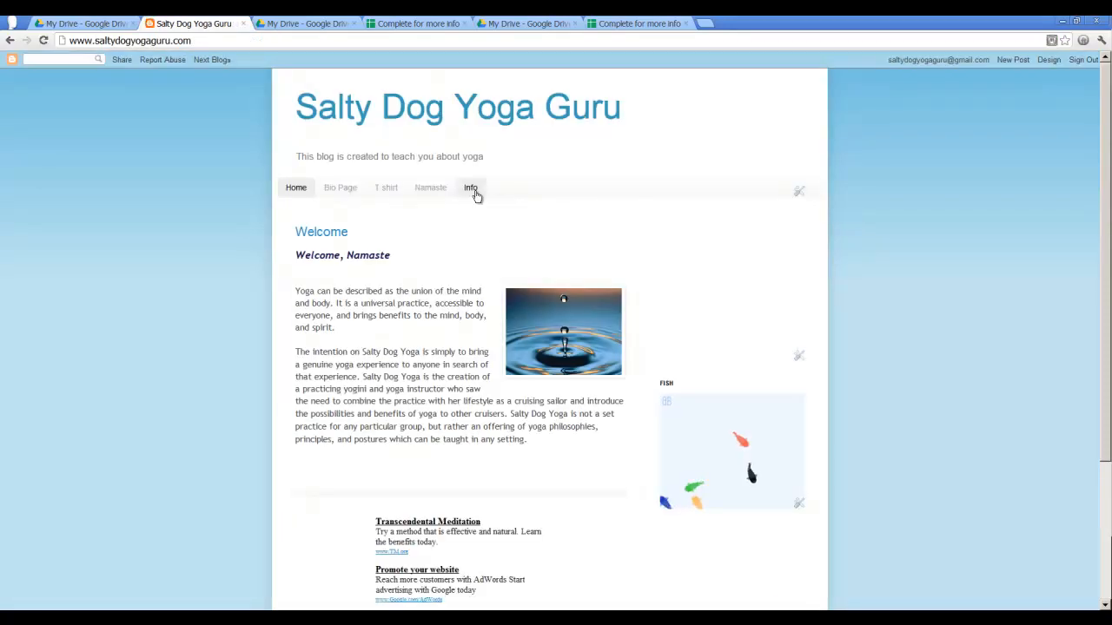
click(472, 189)
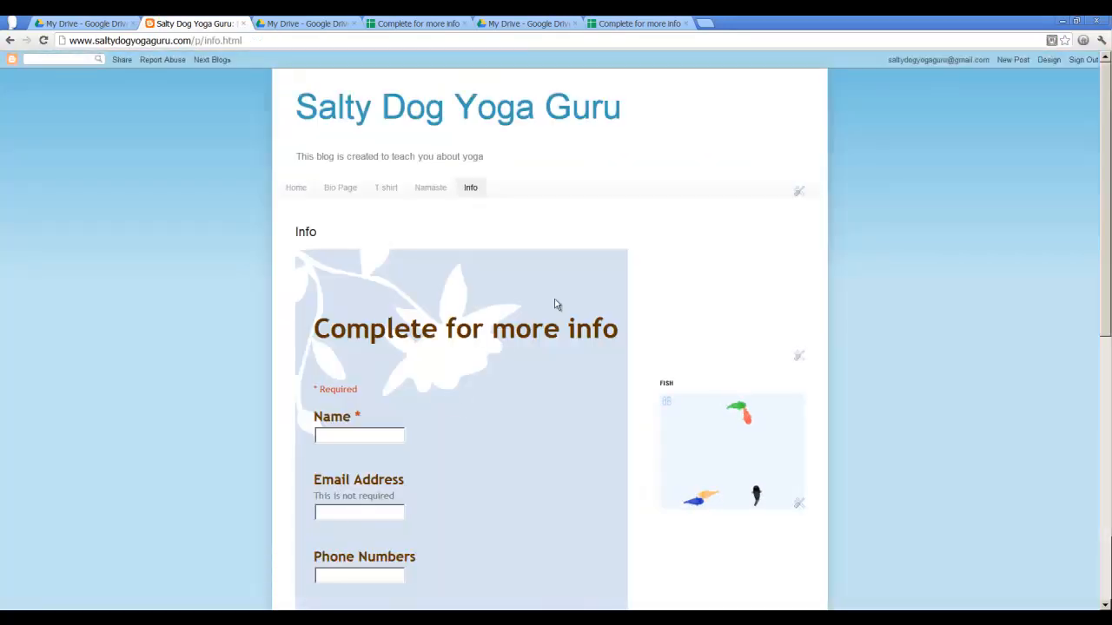
scroll(622, 556, down, 1)
scroll(624, 556, down, 2)
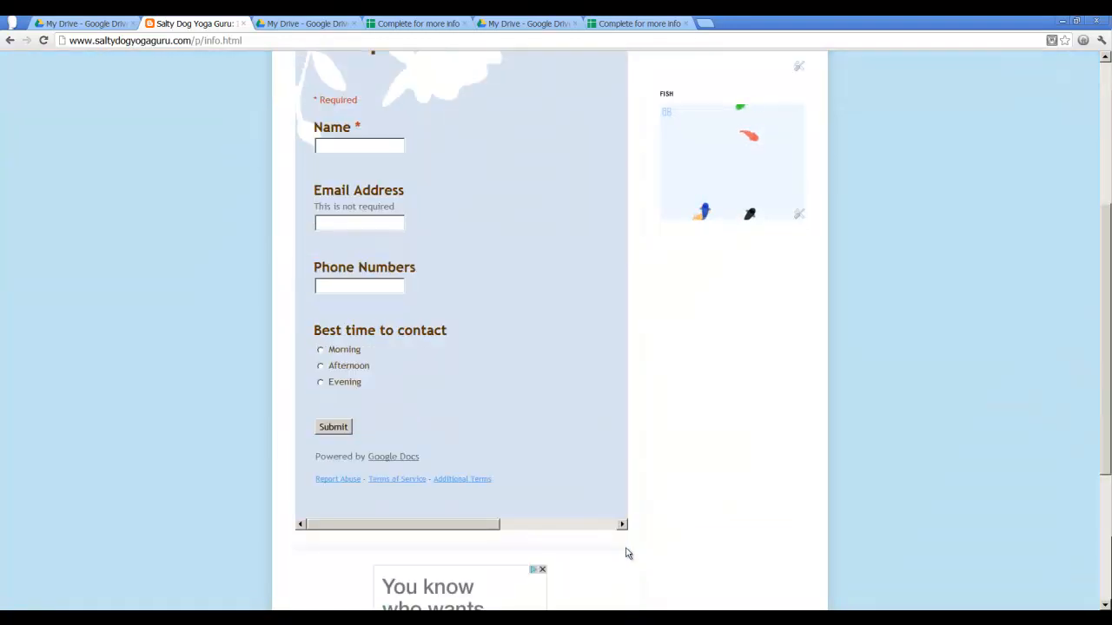
scroll(625, 549, up, 3)
scroll(626, 549, down, 2)
drag(459, 591, 491, 516)
scroll(499, 500, up, 2)
scroll(643, 300, up, 1)
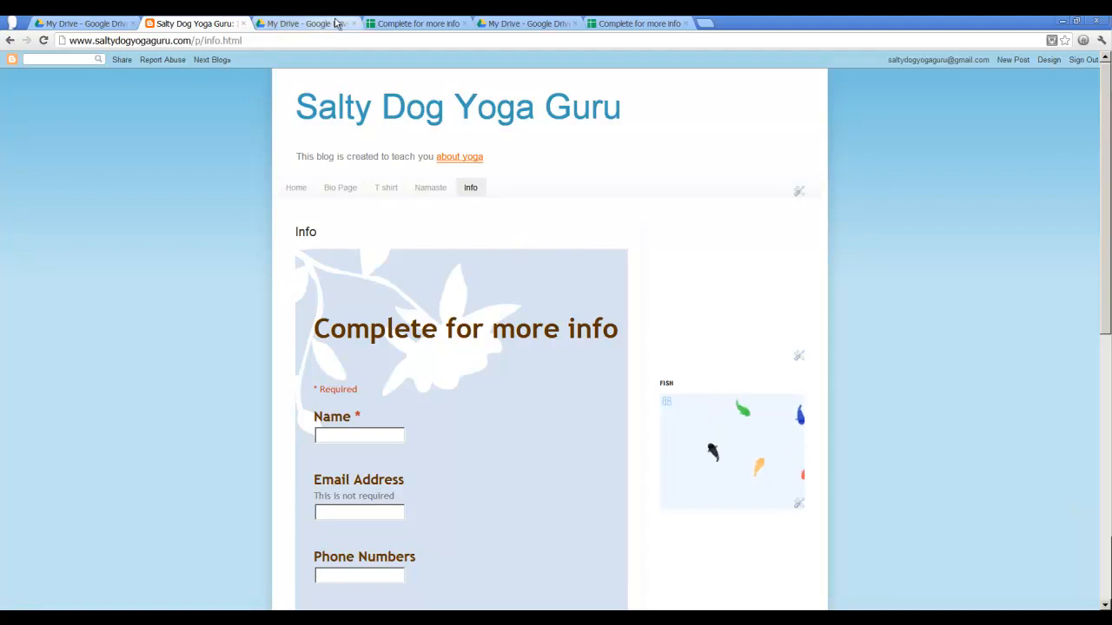
- Close the duplicate spreadsheet tab and widen the Email Address column in the responses spreadsheet
click(408, 25)
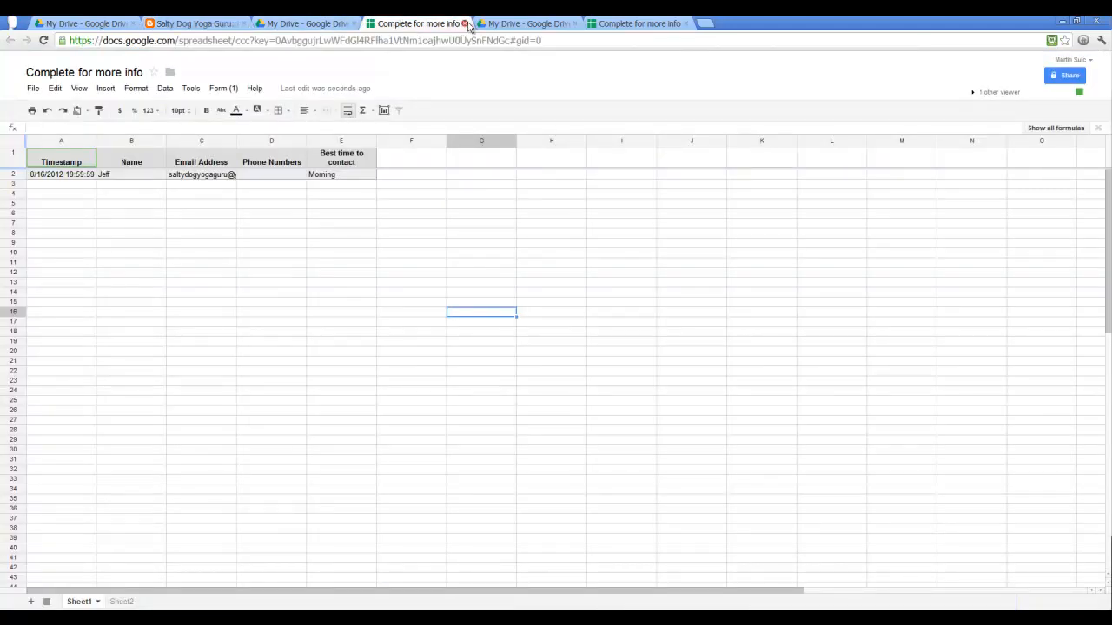
click(466, 25)
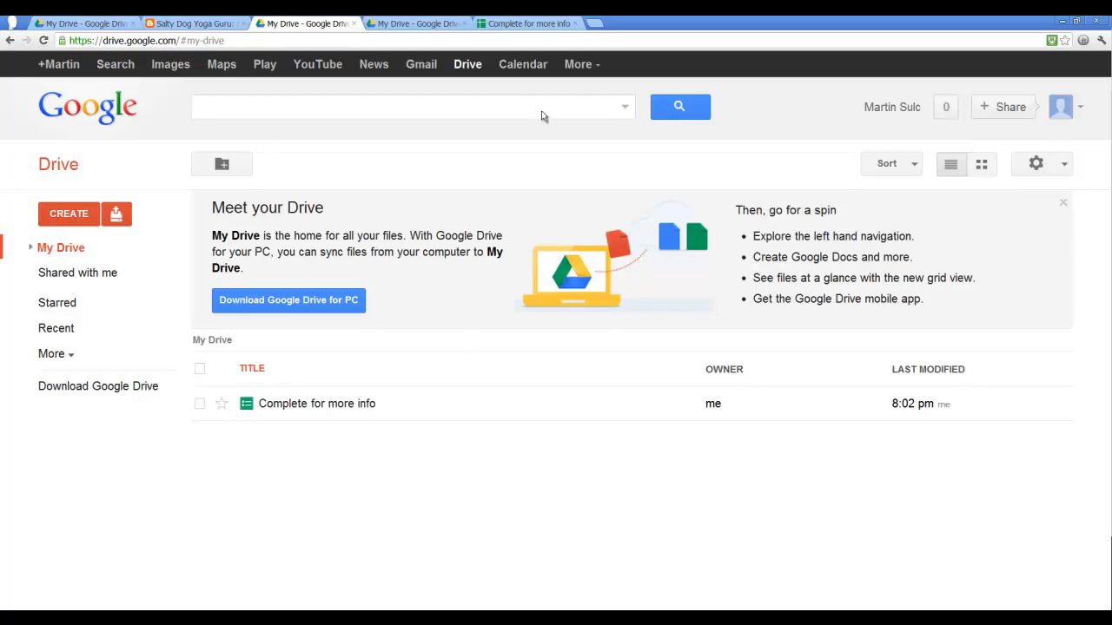
click(538, 23)
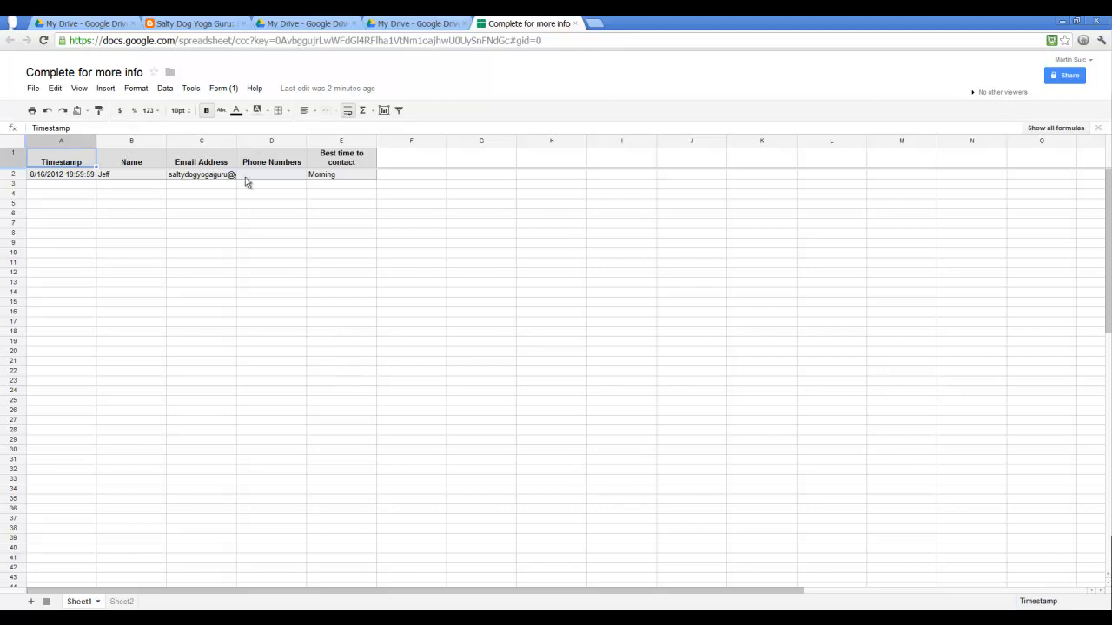
drag(235, 139, 274, 139)
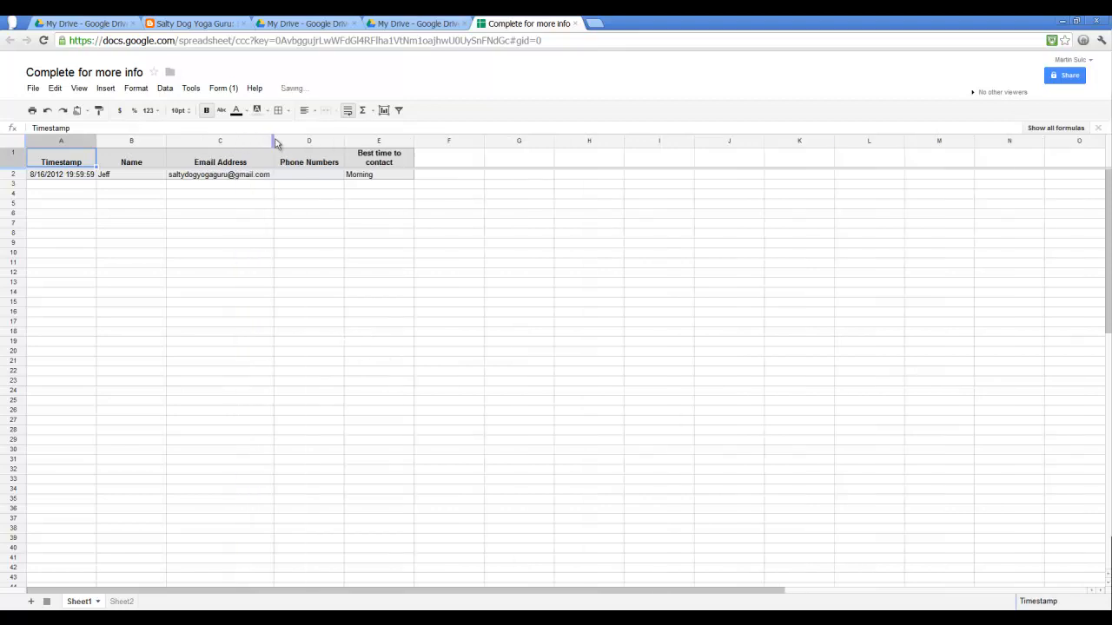
- Review the spreadsheet's Download as format options without choosing one
click(33, 89)
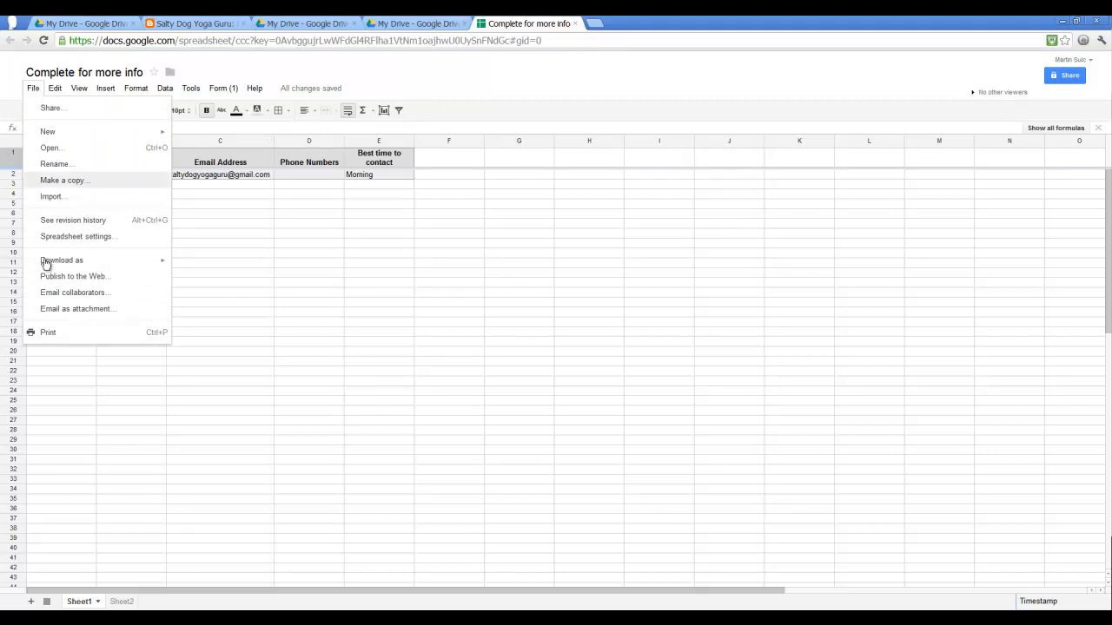
mouse_move(82, 259)
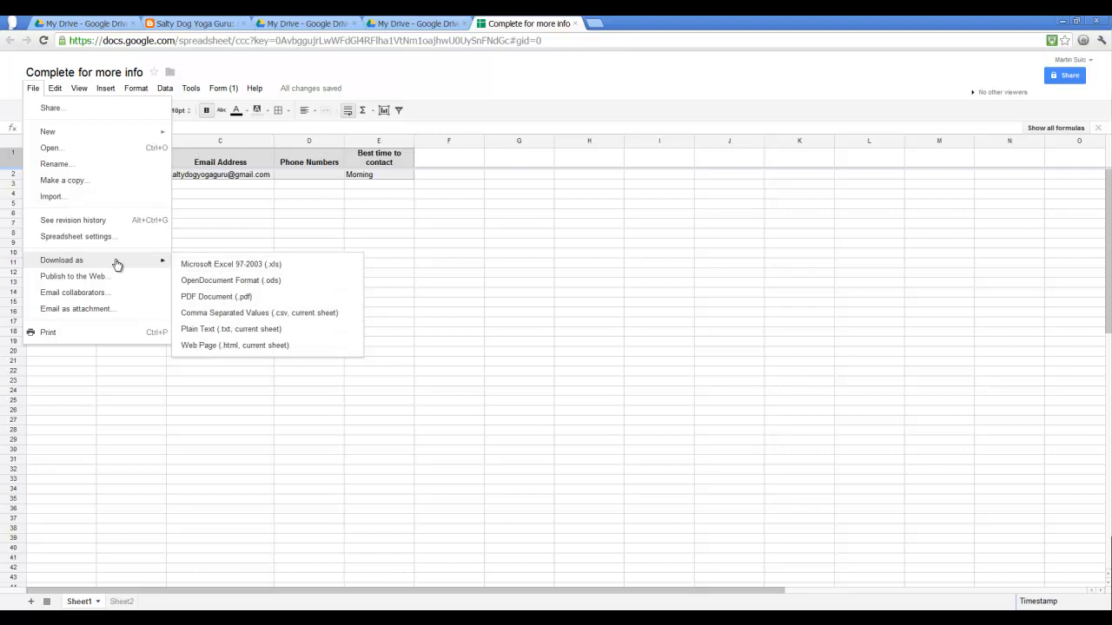
click(326, 218)
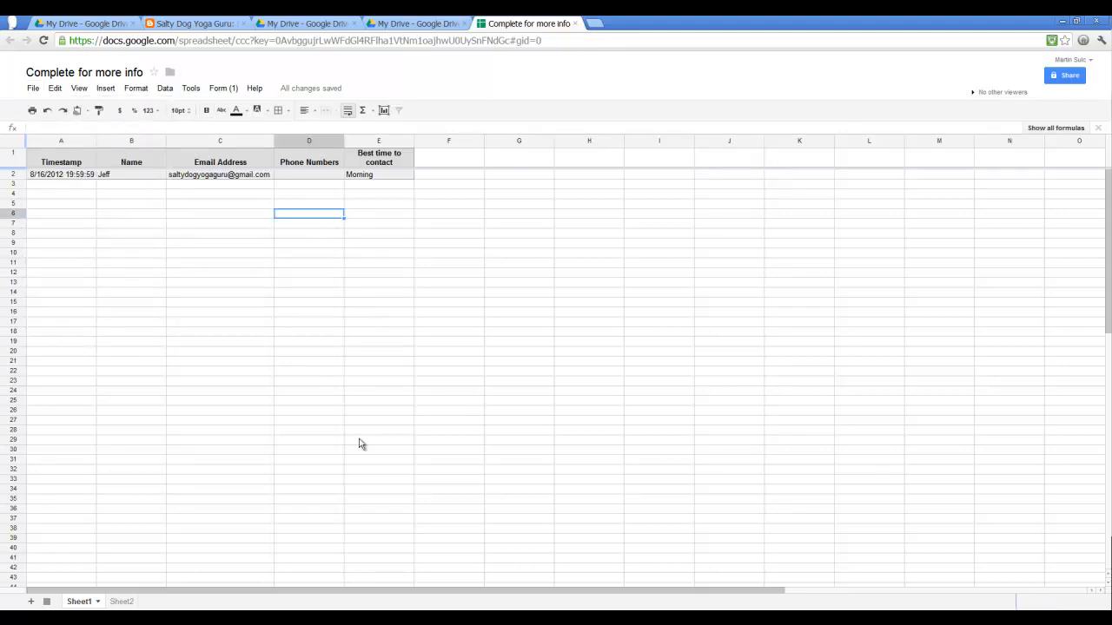